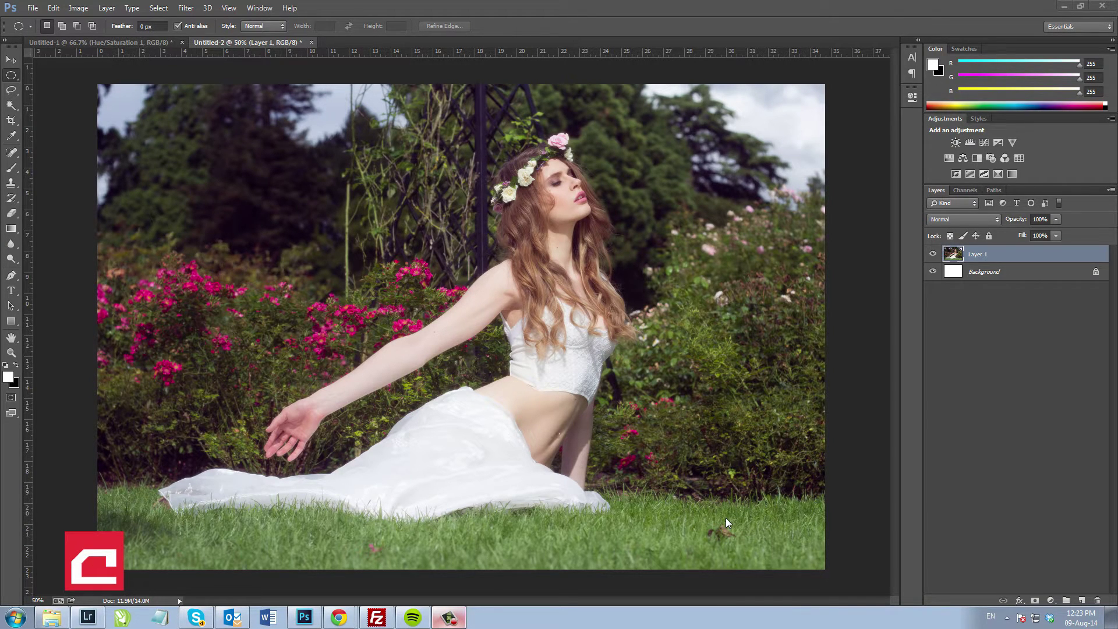
Step: Remove the dark leaf from the grass near the photo's lower right with a content-aware Spot Healing Brush of size 45
click(13, 153)
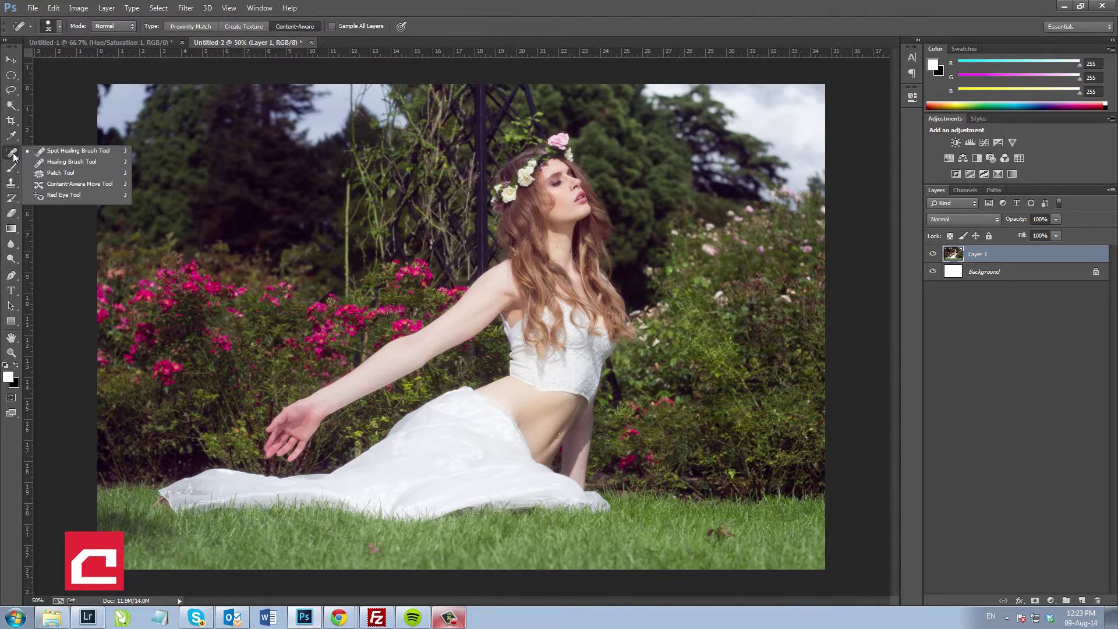
click(66, 146)
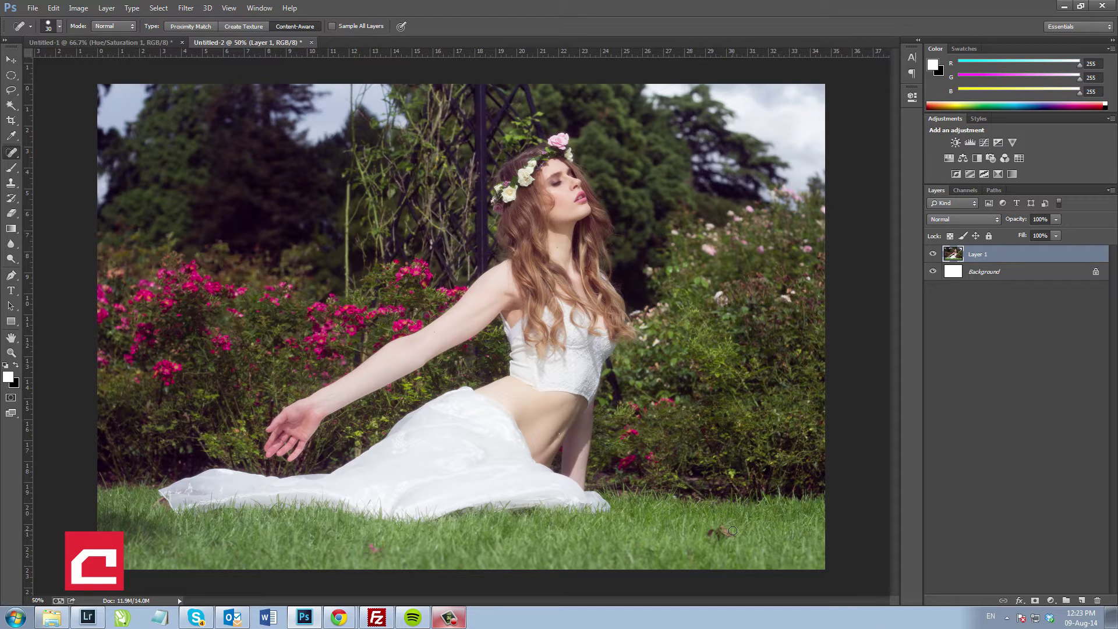
key(bracketright)
key(bracketright)
key(bracketright)
drag(712, 531, 716, 532)
Step: Add a Levels adjustment layer with the black input level at 28 and the midtones at 1.24
click(1051, 601)
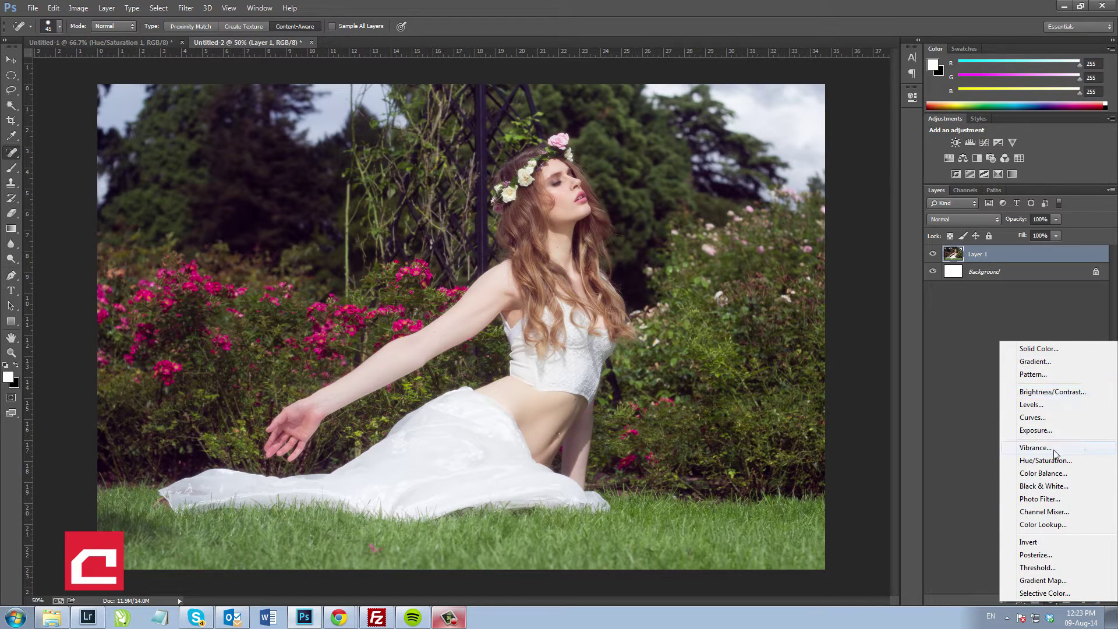
click(1032, 405)
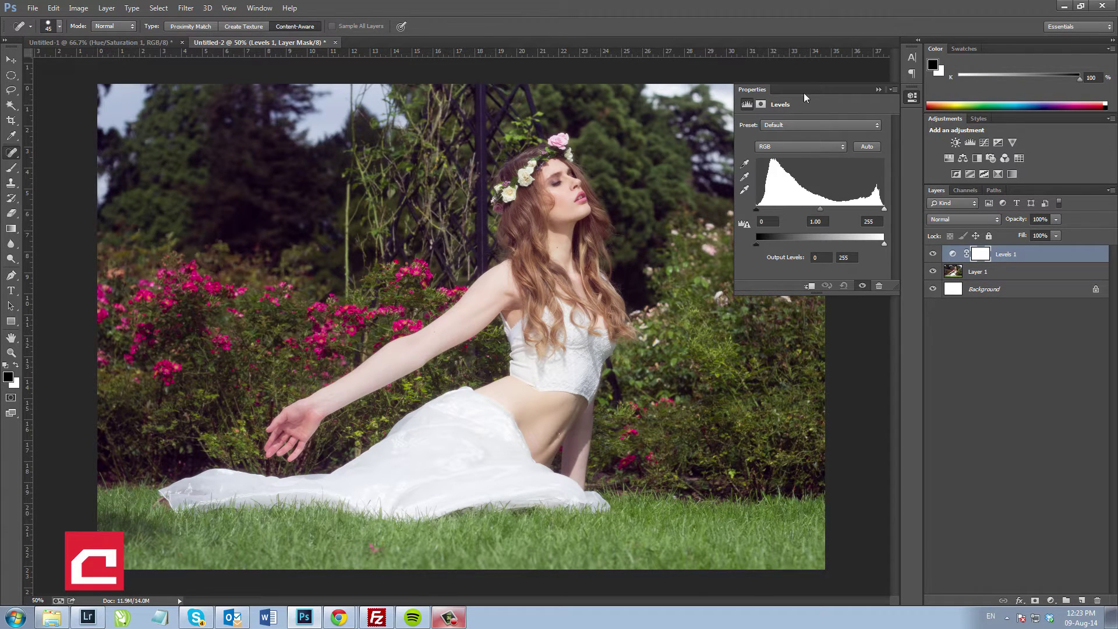
drag(756, 208, 763, 208)
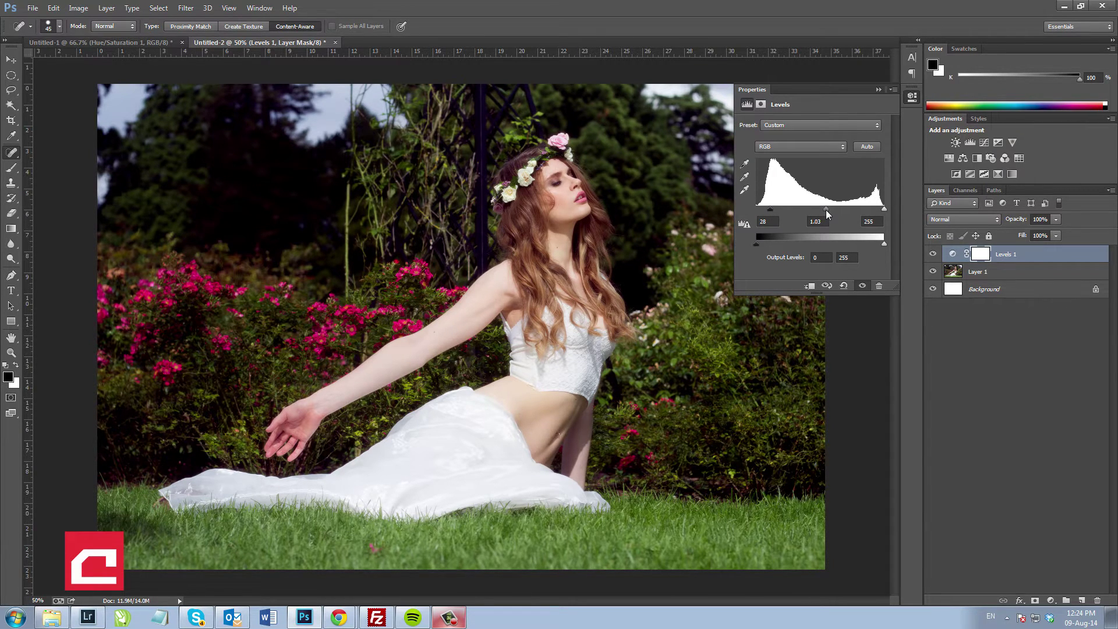
drag(827, 214, 819, 213)
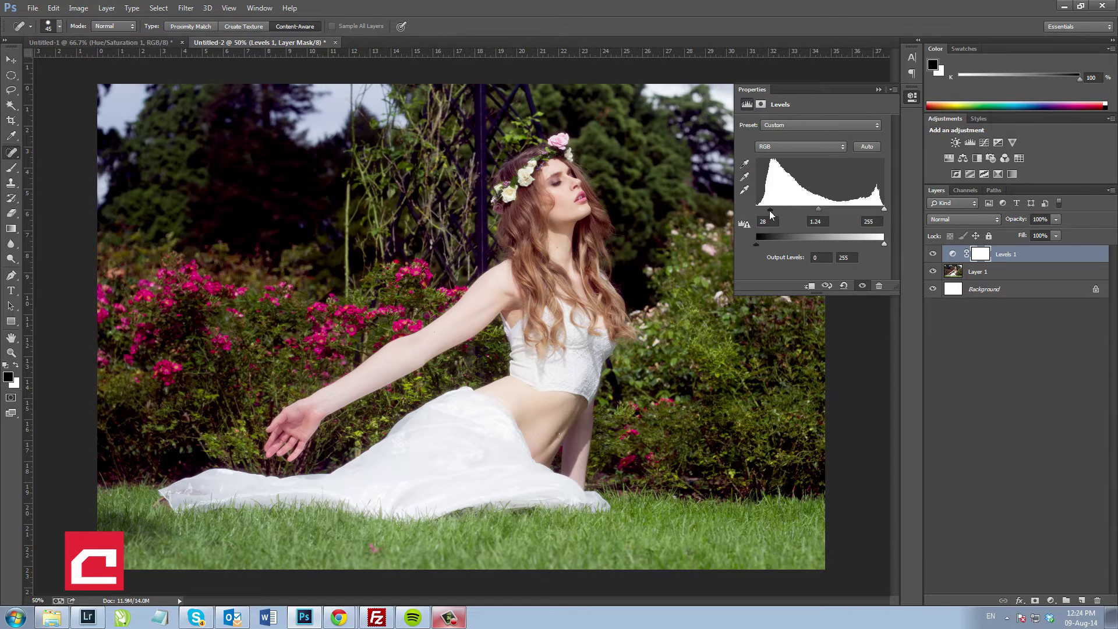
click(911, 96)
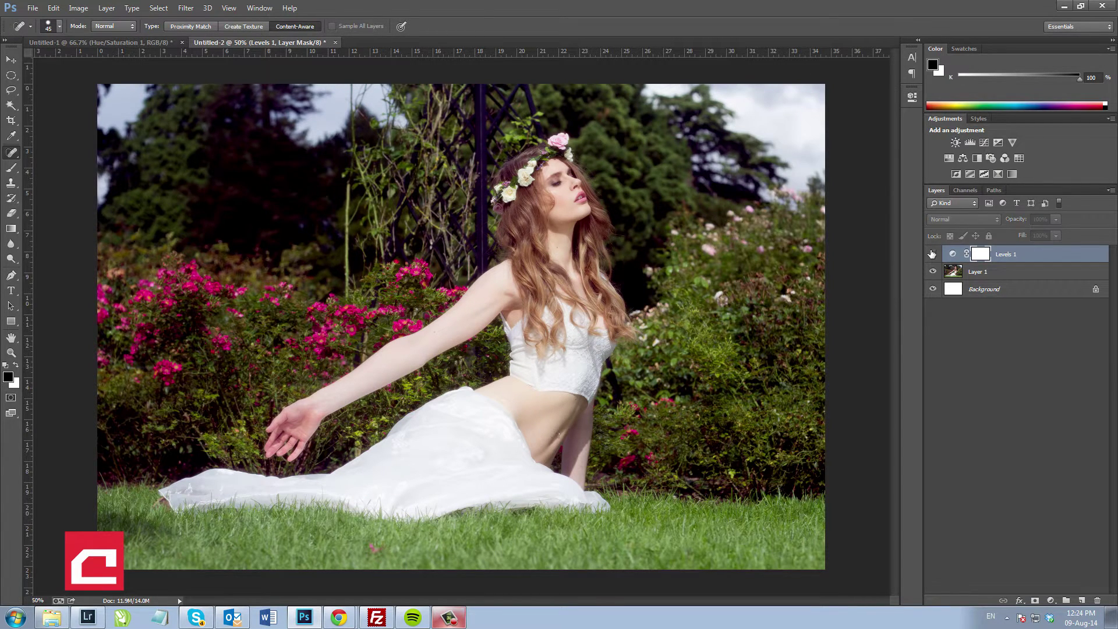
Step: Compare the photo with and without the Levels adjustment by toggling that layer's visibility
click(933, 254)
click(932, 254)
click(933, 254)
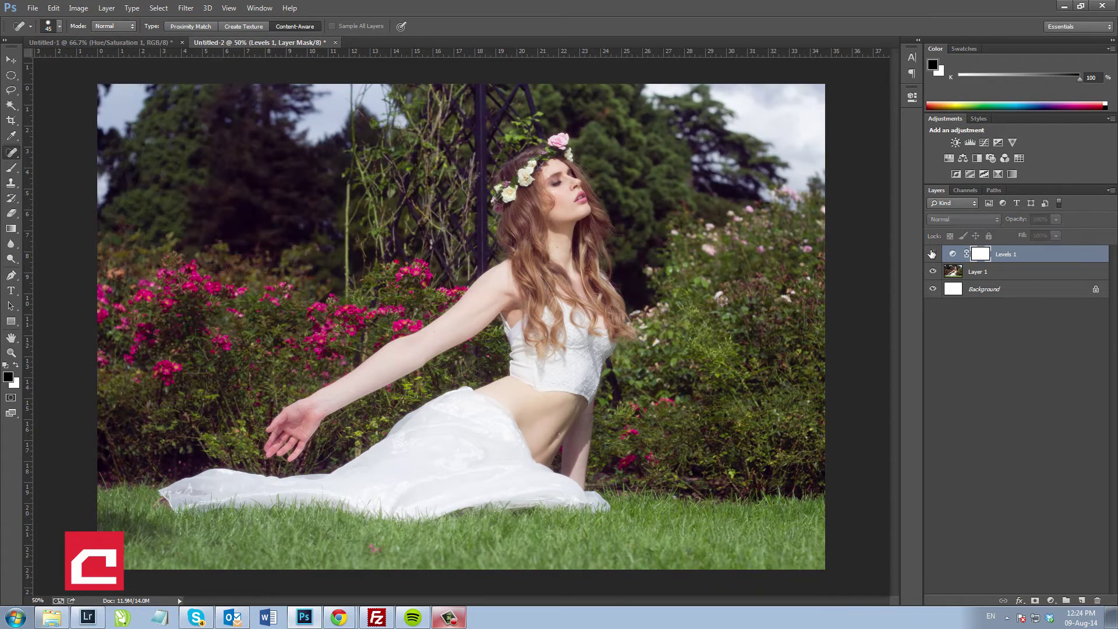
click(932, 254)
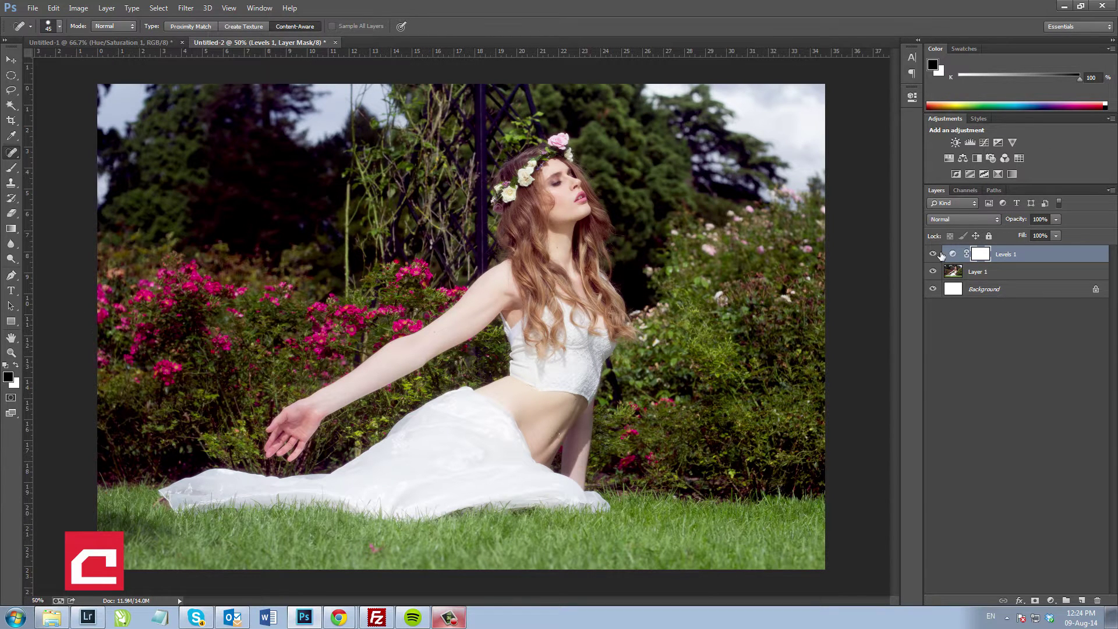
click(932, 255)
Step: Add a Hue/Saturation adjustment layer above Levels and set its Master saturation to -1
click(1050, 600)
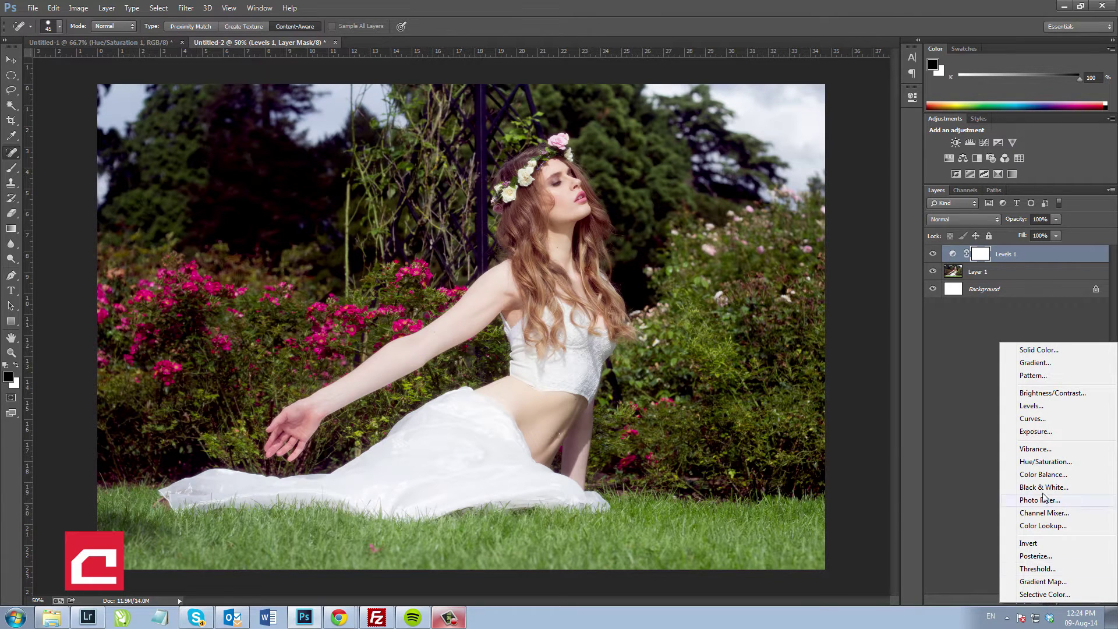
click(1042, 462)
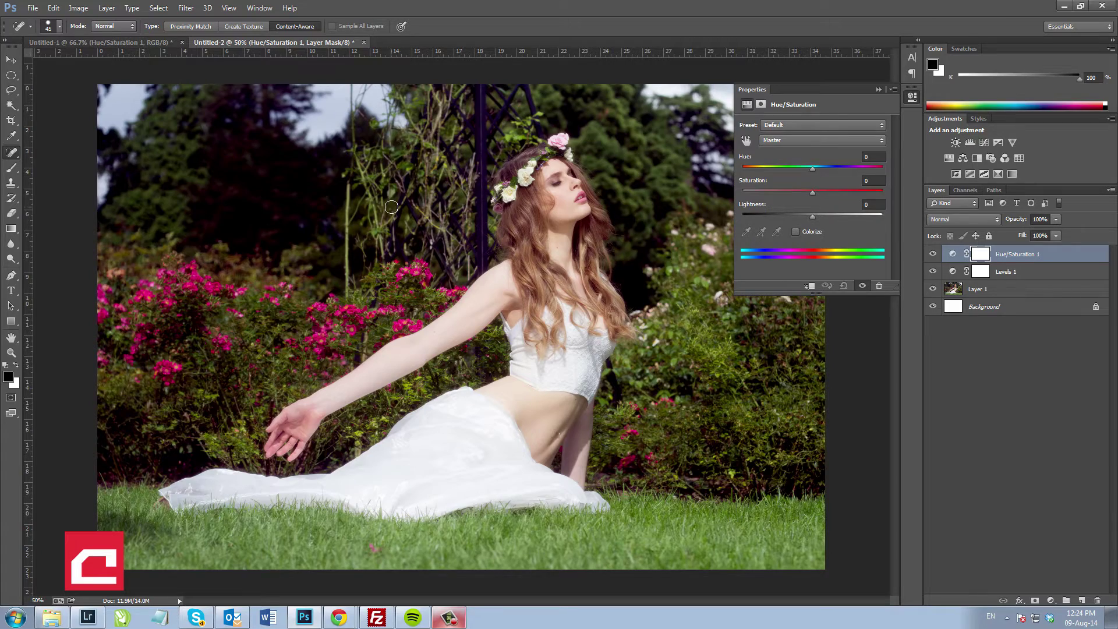
drag(812, 193, 877, 196)
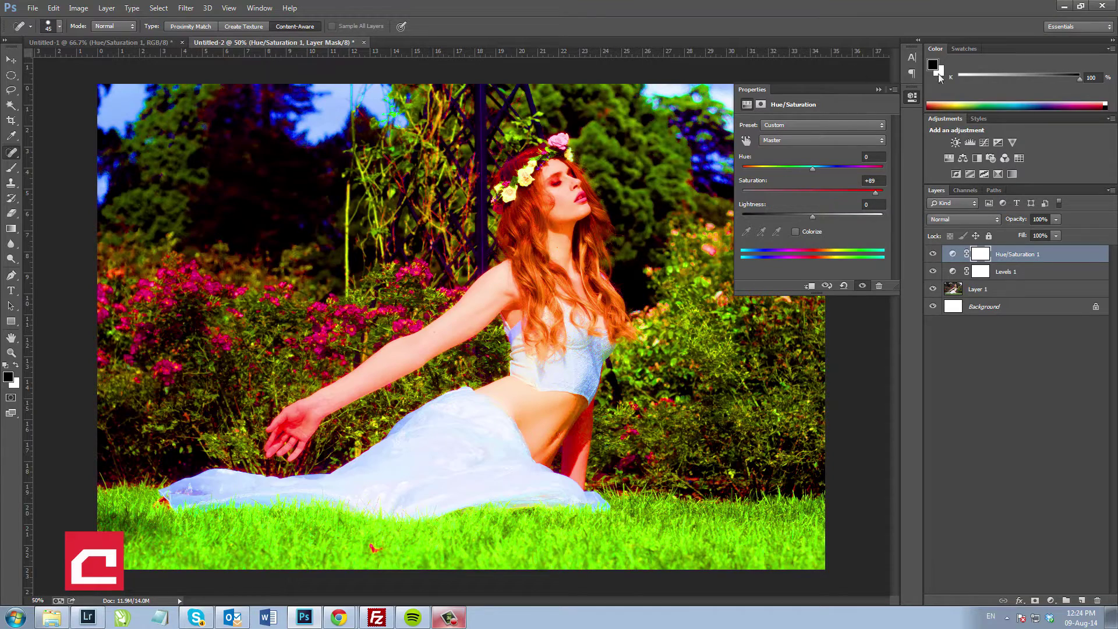
drag(809, 190, 813, 191)
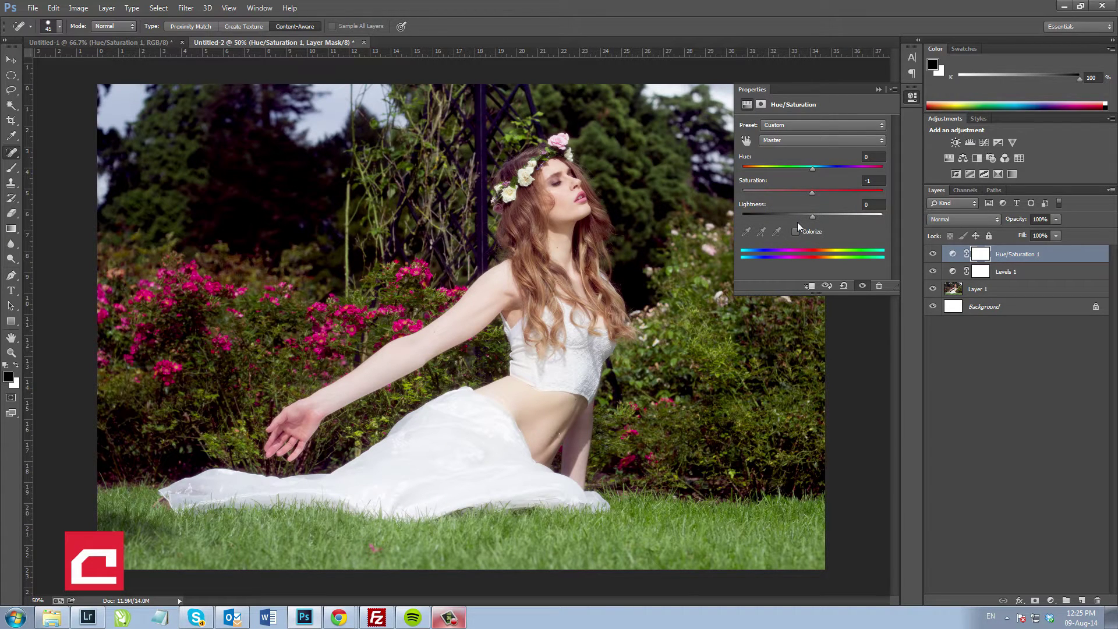
Step: Set the saturation of the Greens range to +65 to enrich the grass
click(786, 141)
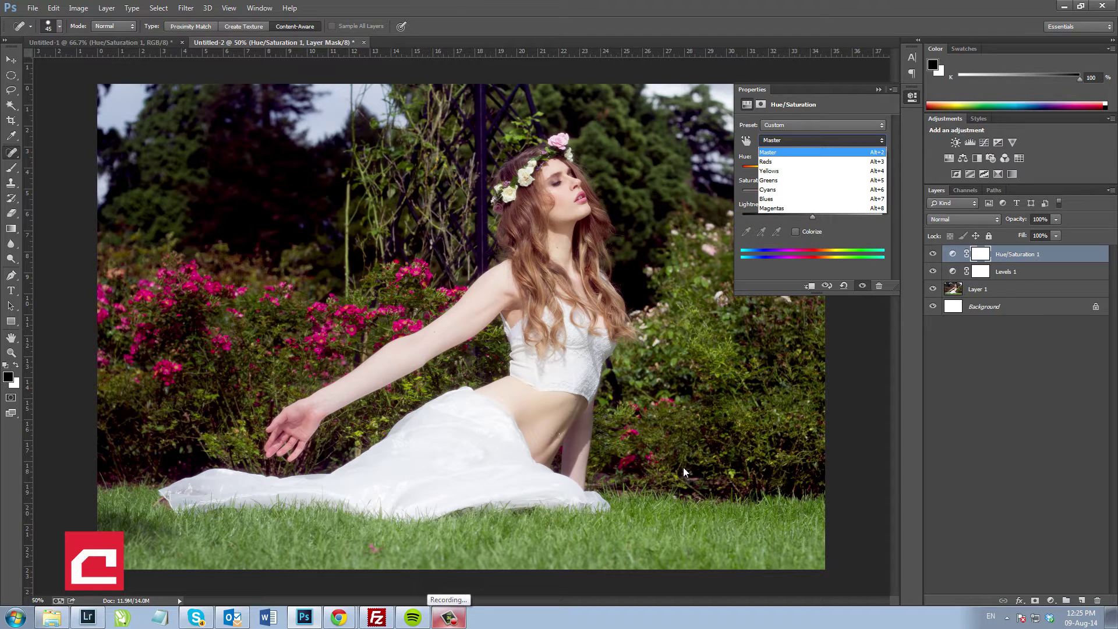
click(772, 140)
click(772, 140)
click(772, 180)
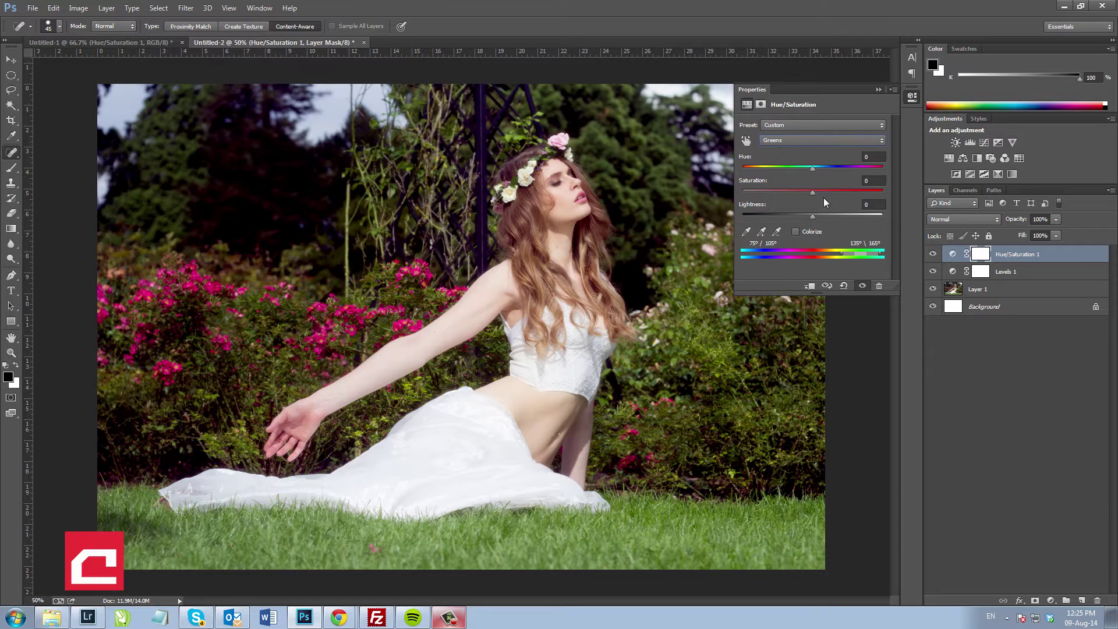
mouse_move(863, 192)
mouse_down()
mouse_move(846, 190)
mouse_move(863, 190)
mouse_up()
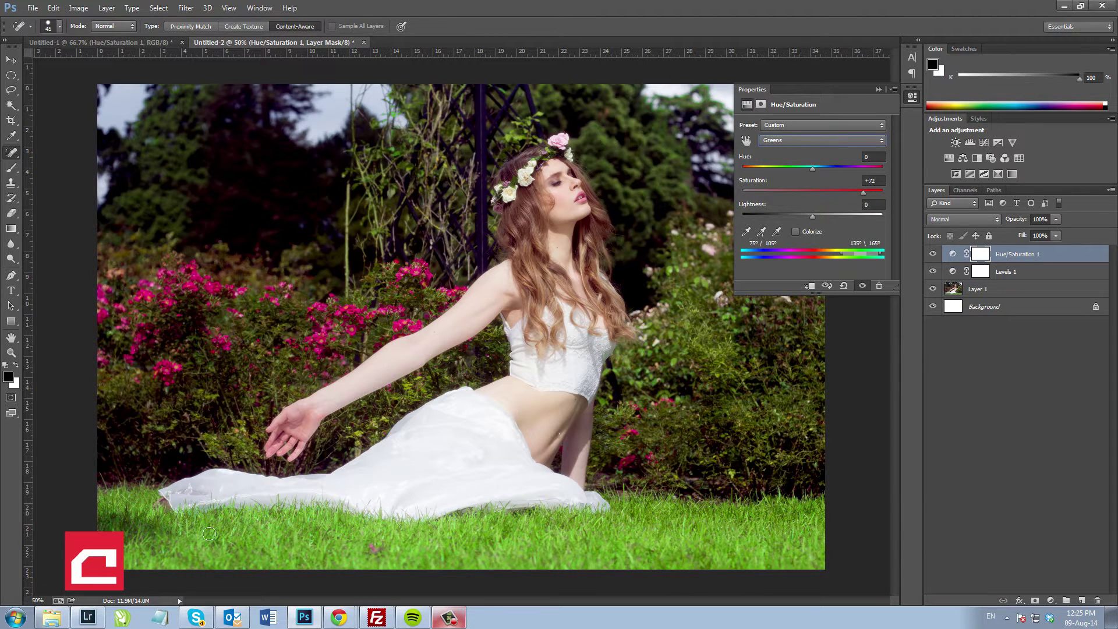
mouse_move(819, 194)
mouse_down()
mouse_move(907, 199)
mouse_move(827, 199)
mouse_up()
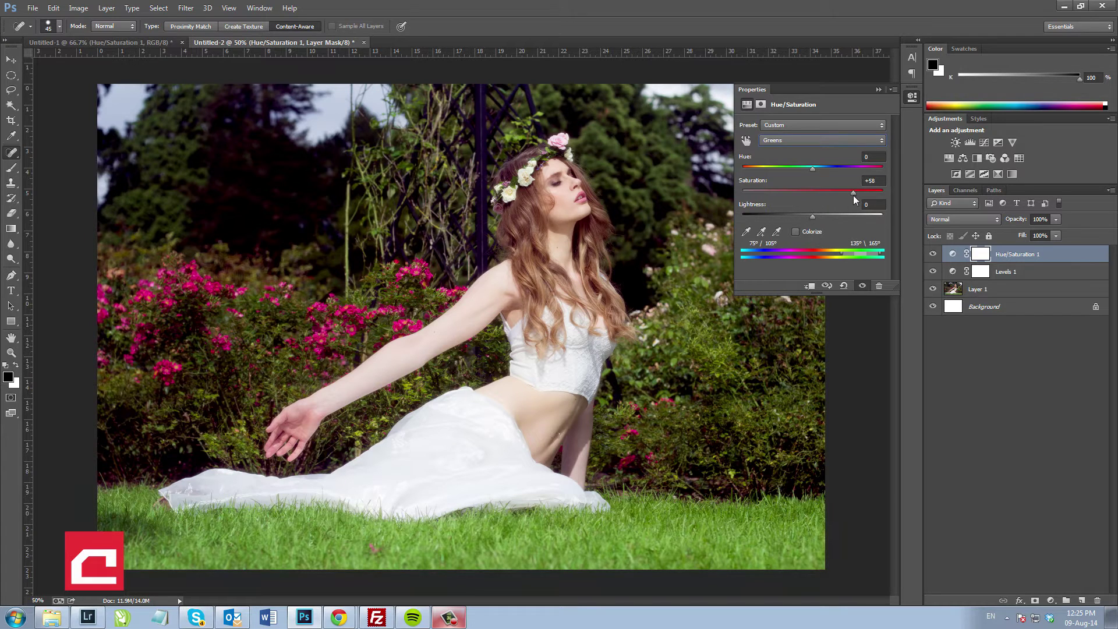
drag(854, 195, 706, 195)
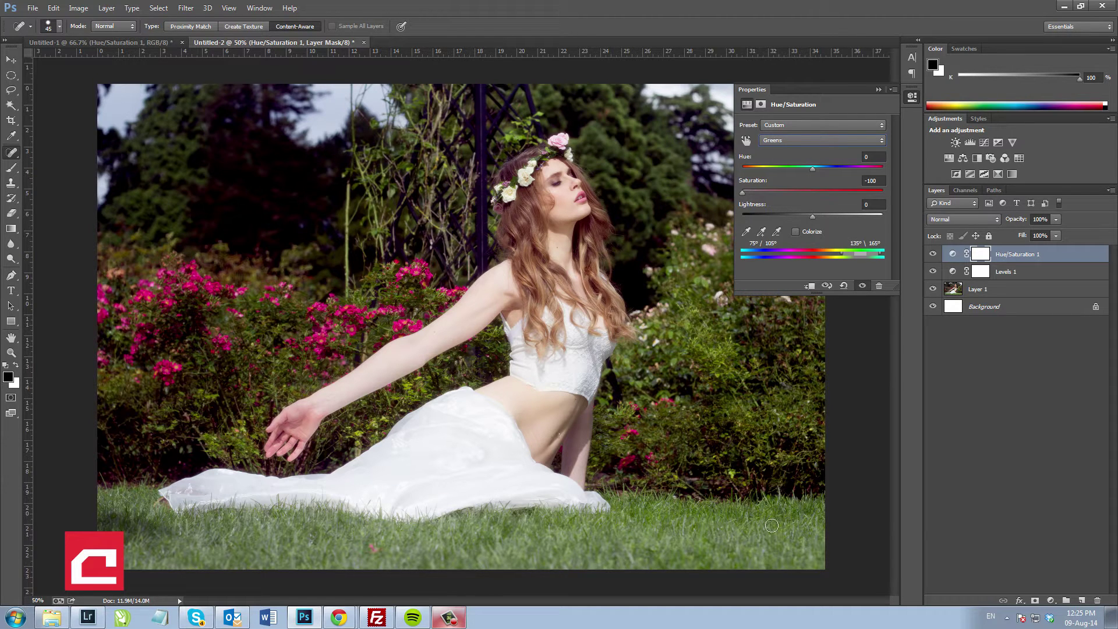
click(815, 192)
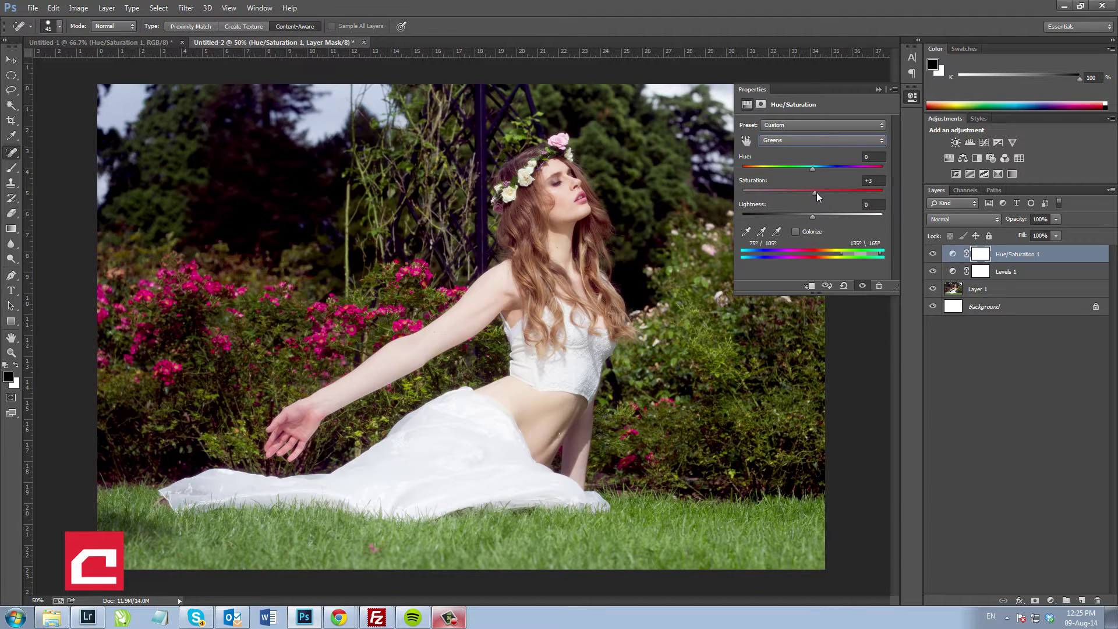
drag(863, 195, 825, 194)
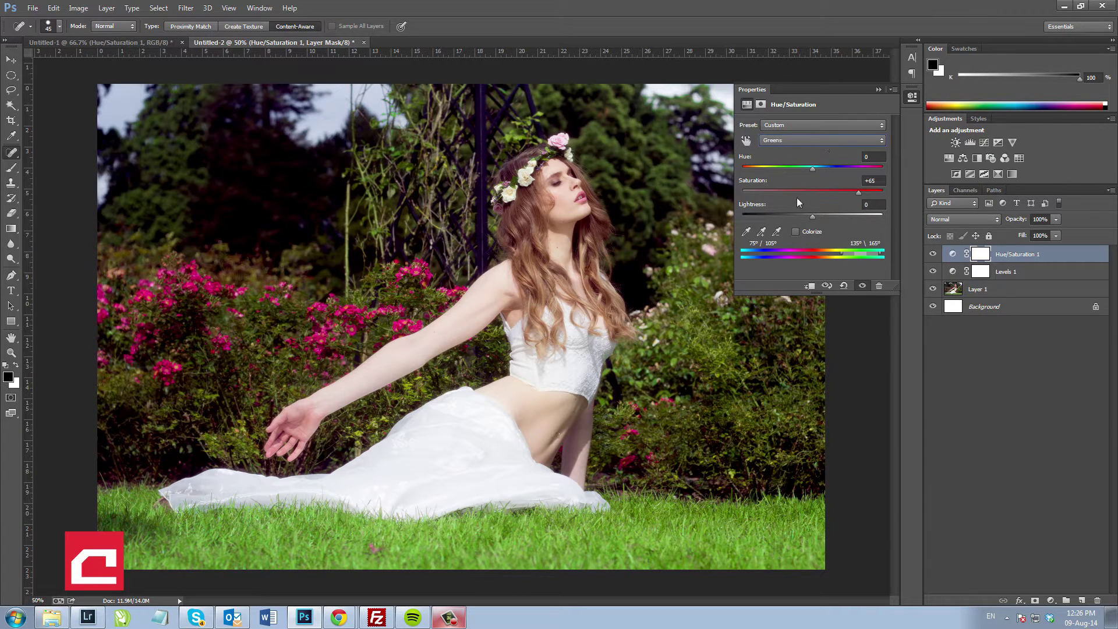
Step: Raise the saturation of the Yellows range moderately to brighten the grass and foliage while keeping the hair and skin natural
click(789, 143)
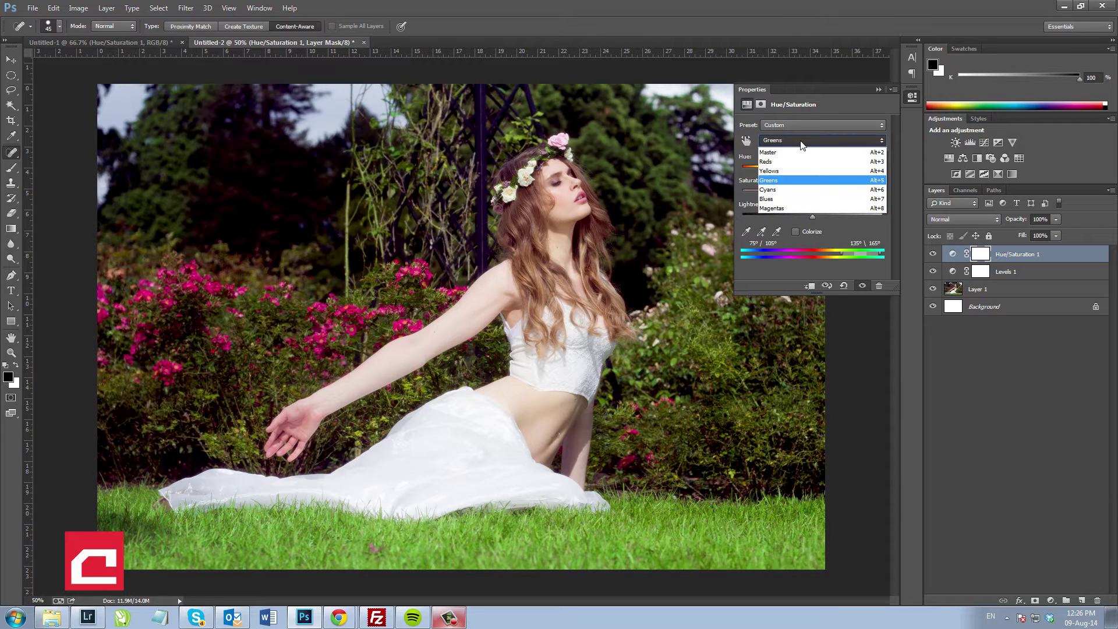
click(774, 171)
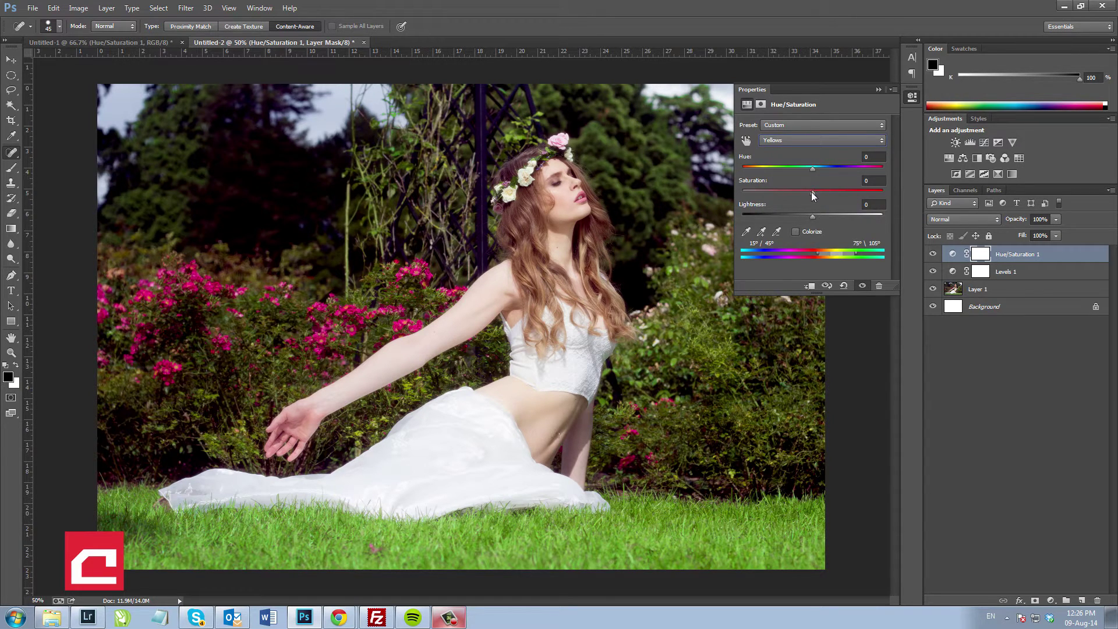
drag(812, 191, 854, 191)
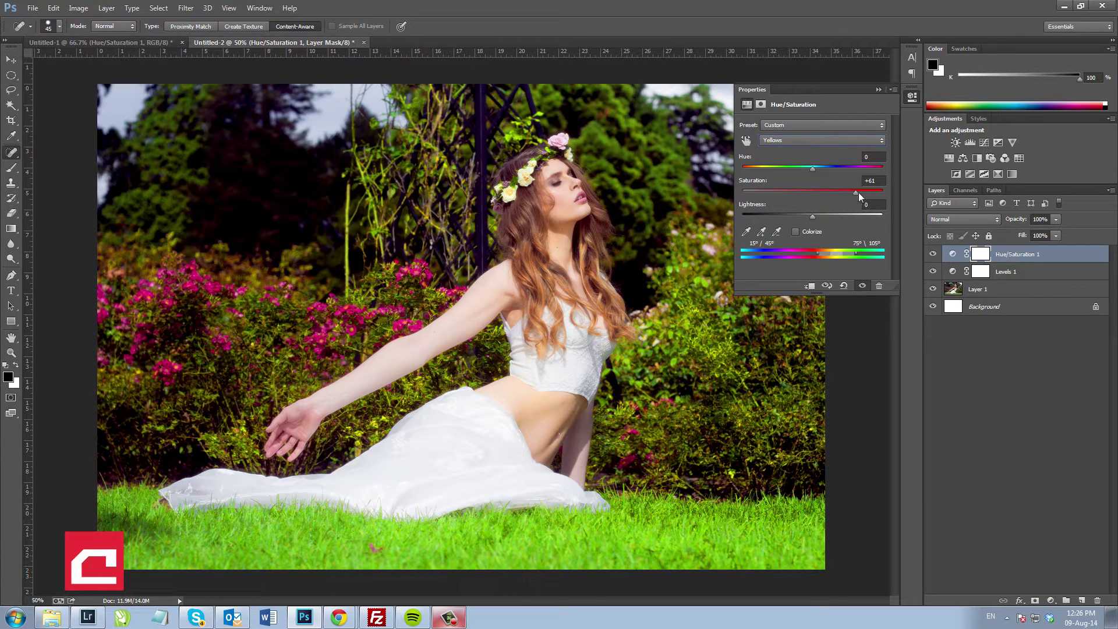
drag(868, 193, 889, 191)
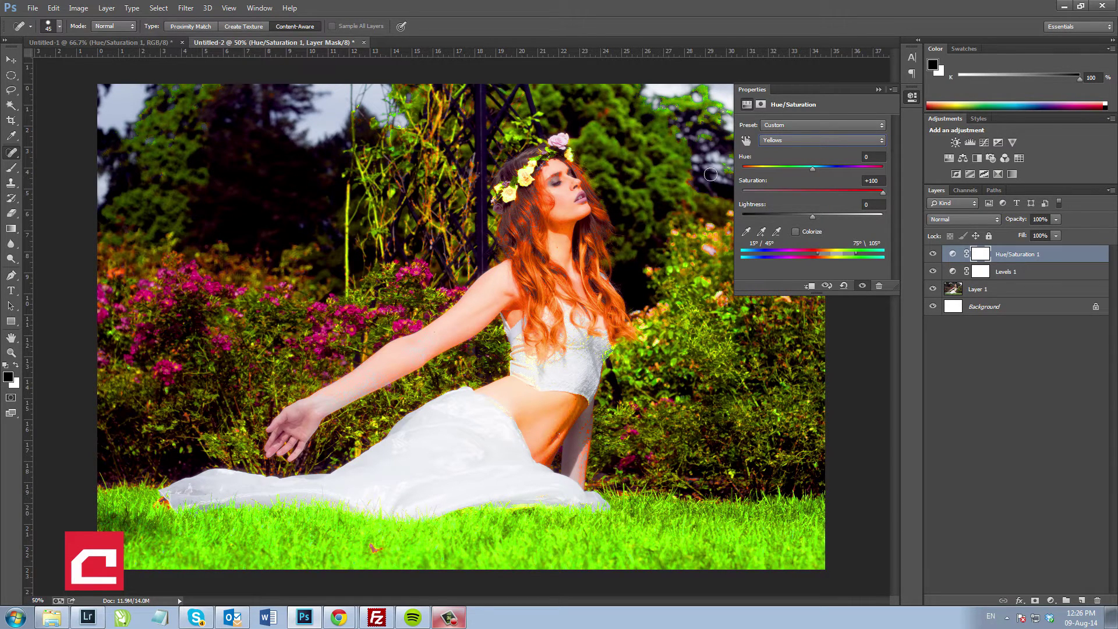
click(824, 191)
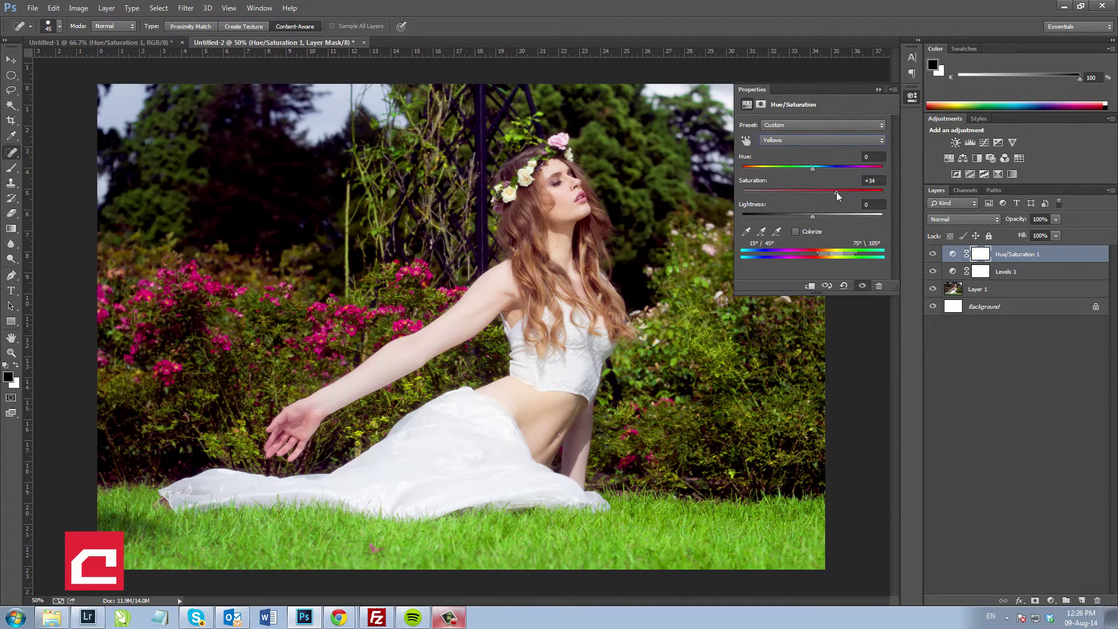
mouse_move(837, 191)
mouse_down()
mouse_move(822, 191)
mouse_move(842, 191)
mouse_up()
drag(838, 190, 845, 193)
Step: Switch the Hue/Saturation adjustment to the Magentas range and raise its saturation to +100
click(809, 140)
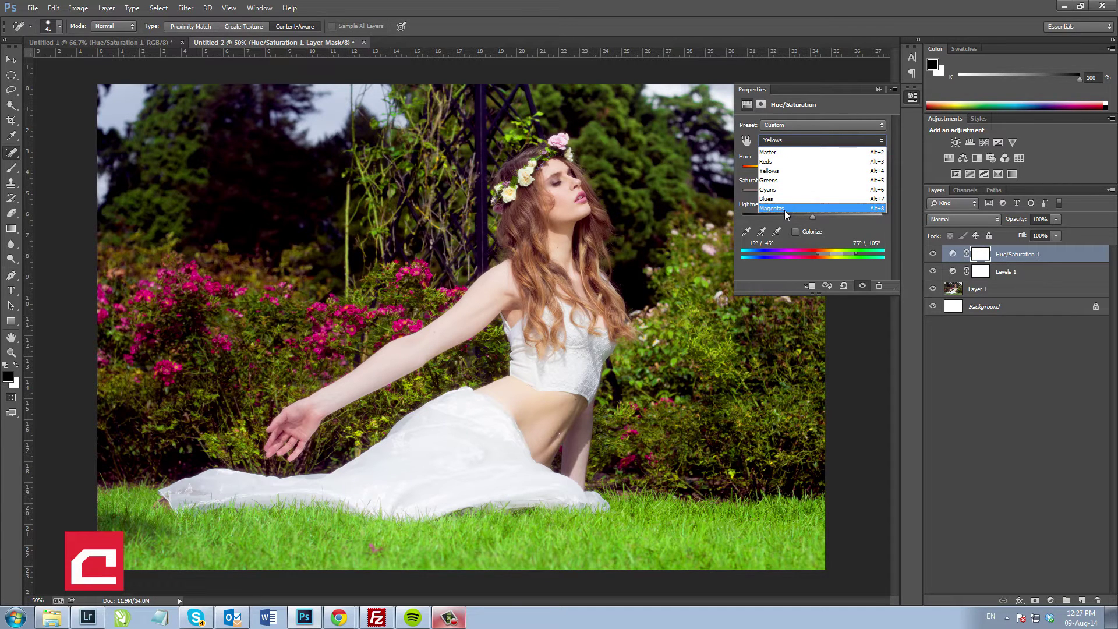
click(784, 211)
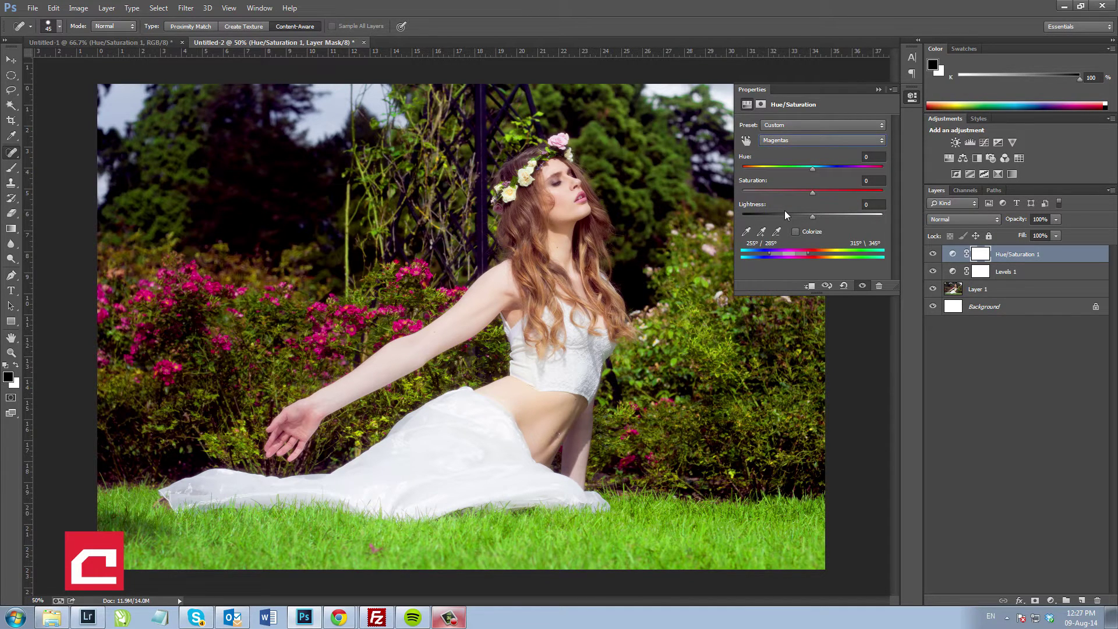
click(872, 191)
click(865, 191)
drag(813, 190, 982, 176)
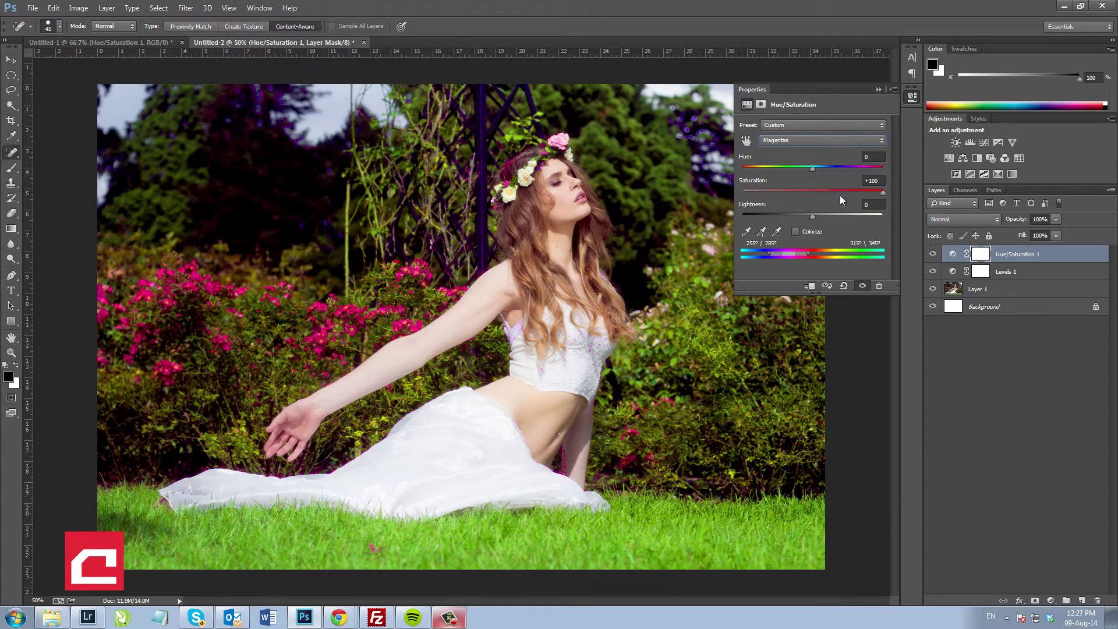
Step: Check the trees, flowers and dress for purple colour noise and reduce the Magentas saturation to +24
drag(915, 106, 877, 105)
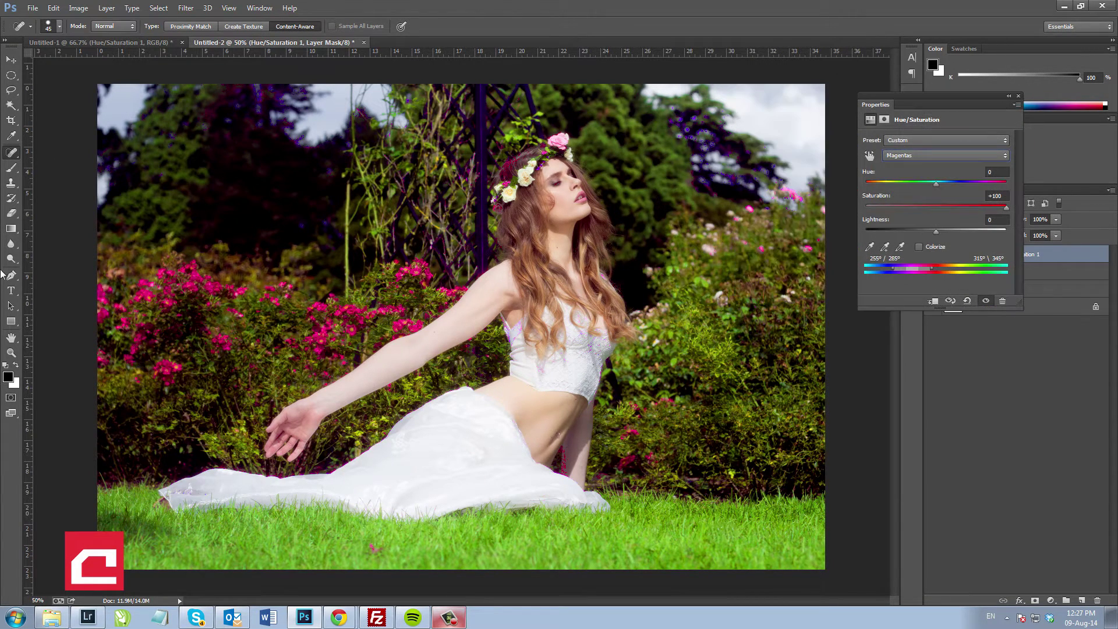
click(11, 352)
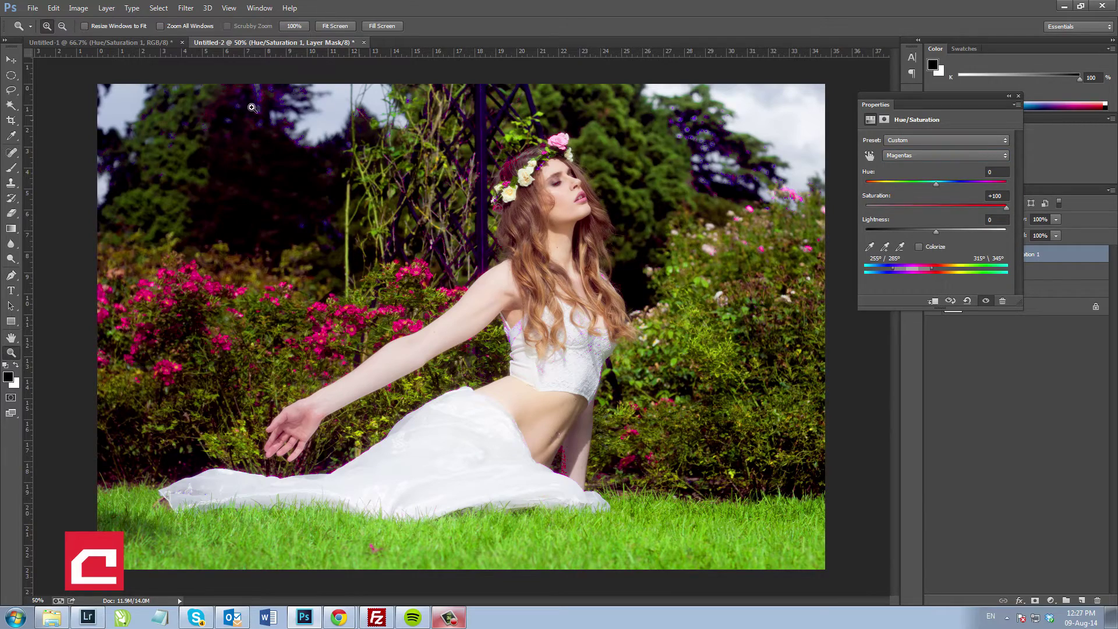
click(265, 112)
click(264, 111)
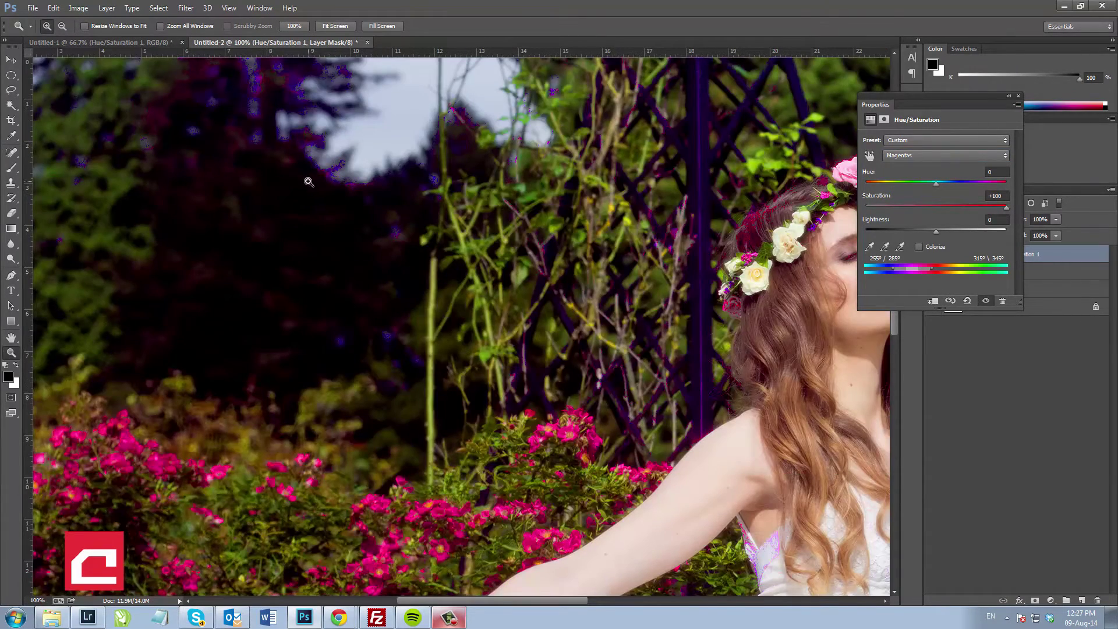
drag(493, 510, 519, 264)
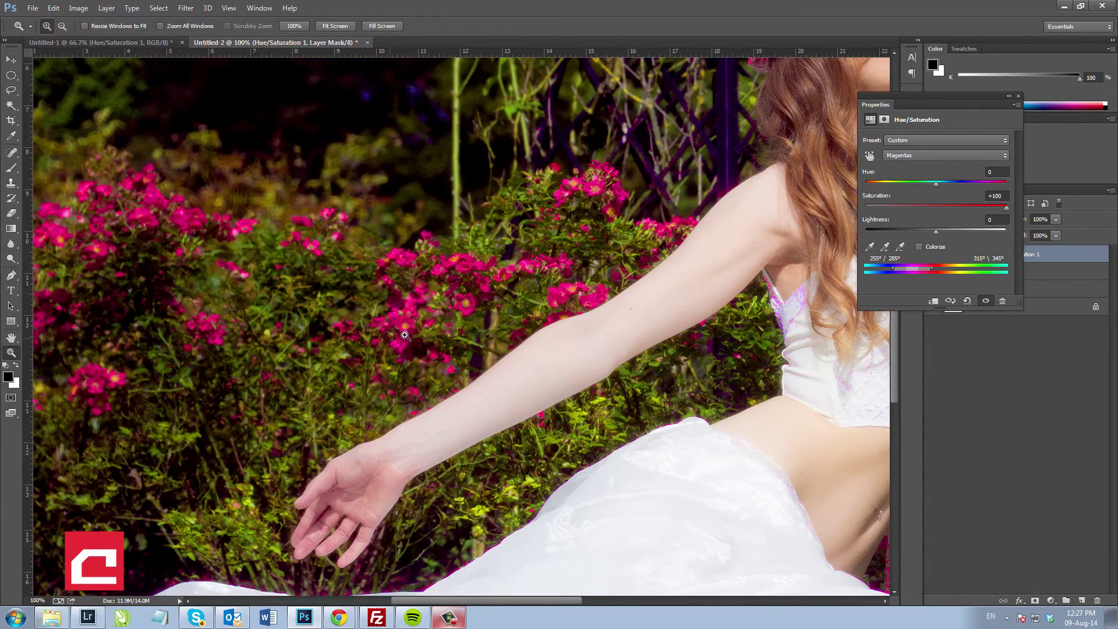
scroll(371, 246, up, 5)
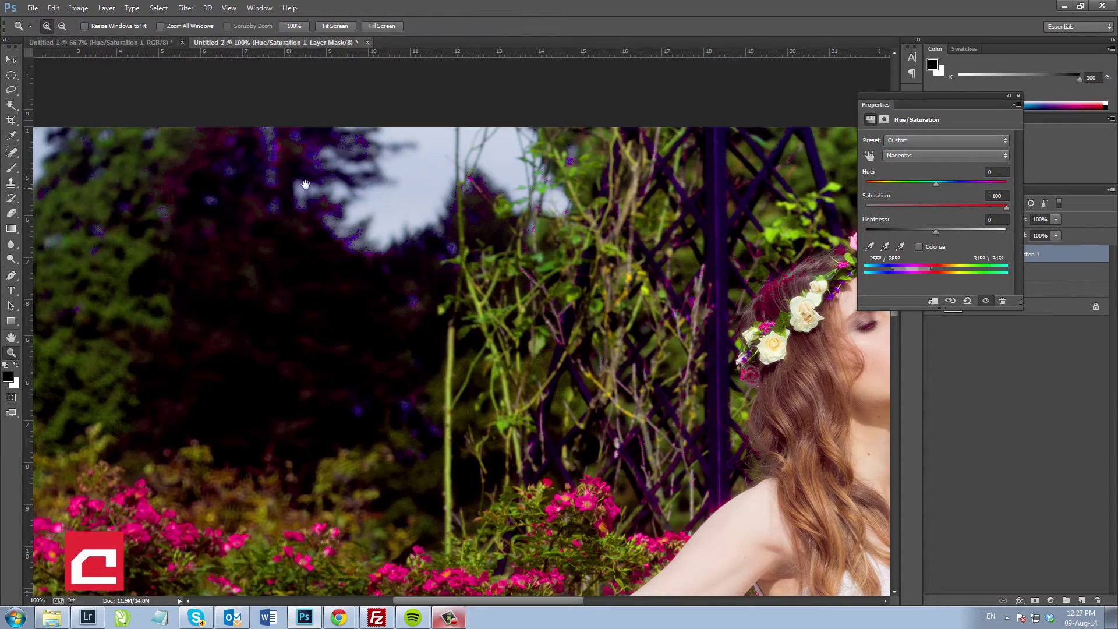
drag(360, 257, 366, 207)
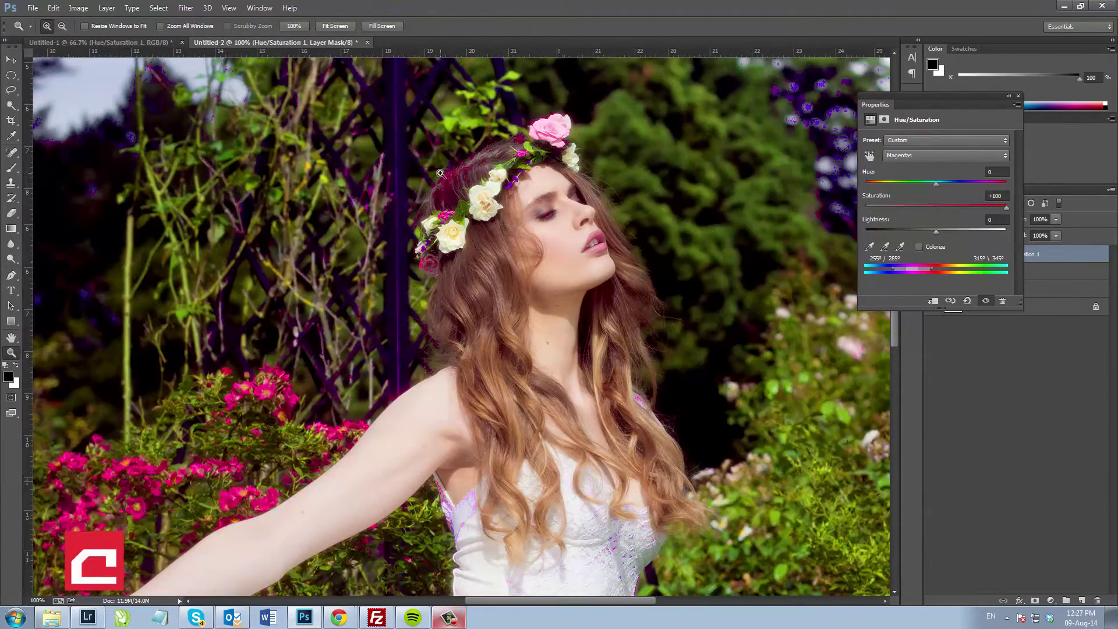
drag(1006, 207, 953, 215)
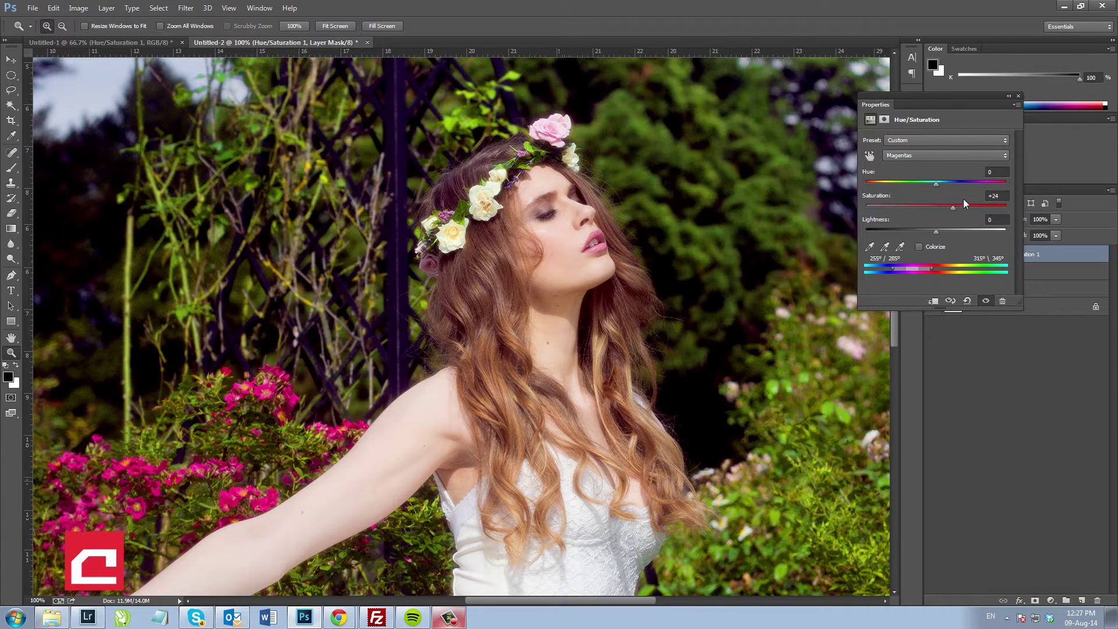
Step: Add a Curves adjustment layer above the Hue/Saturation layer and pull the RGB curve's midpoint down to darken the whole image
alt+click(359, 248)
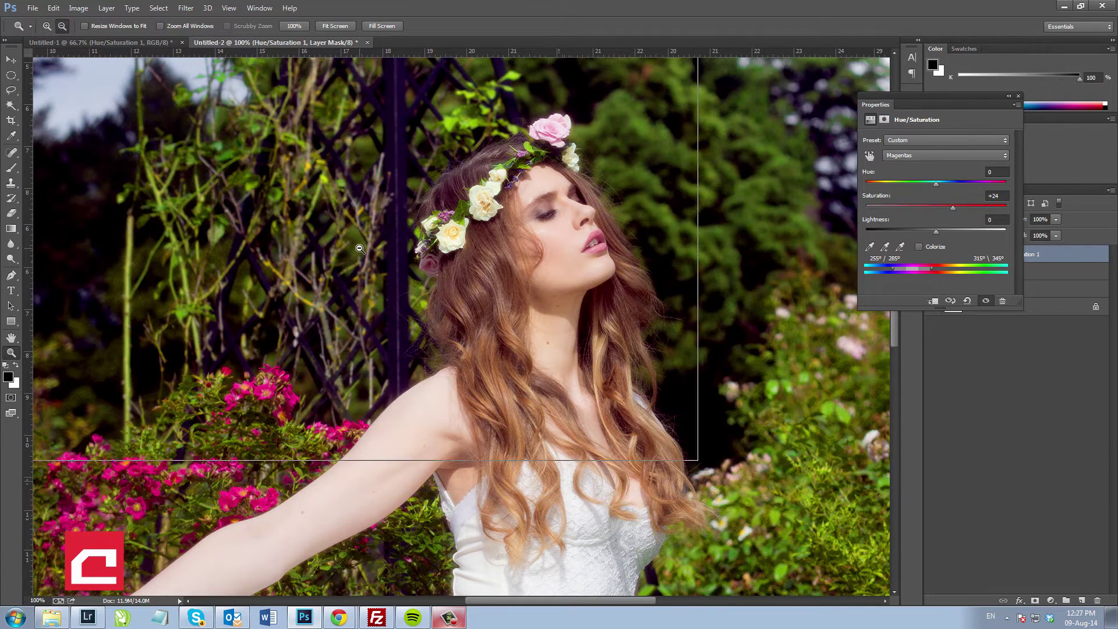
alt+click(359, 248)
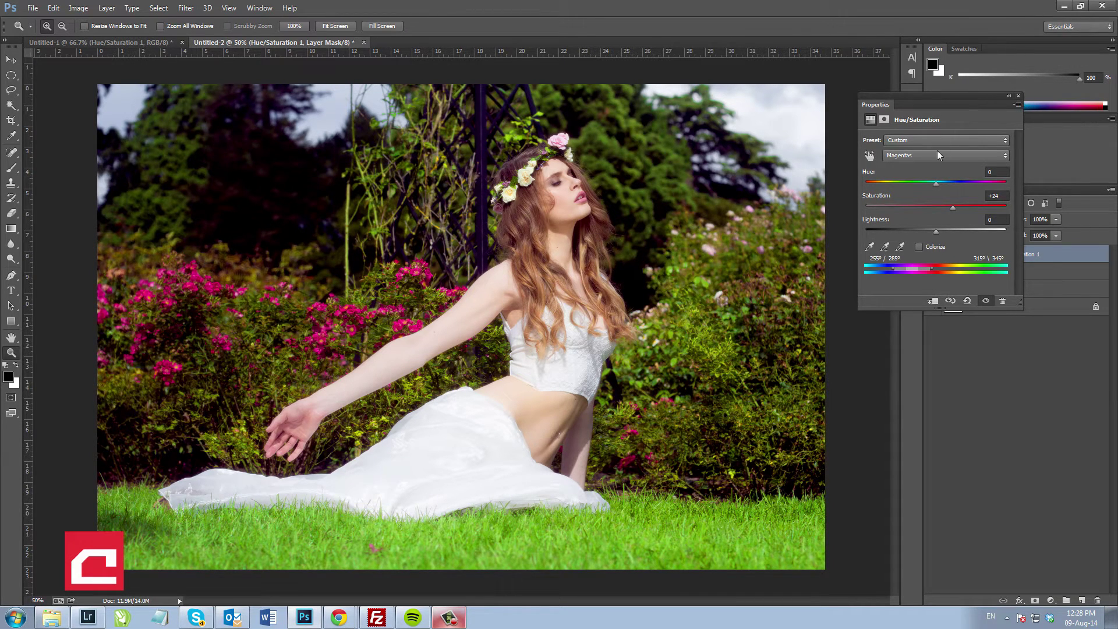
click(1009, 96)
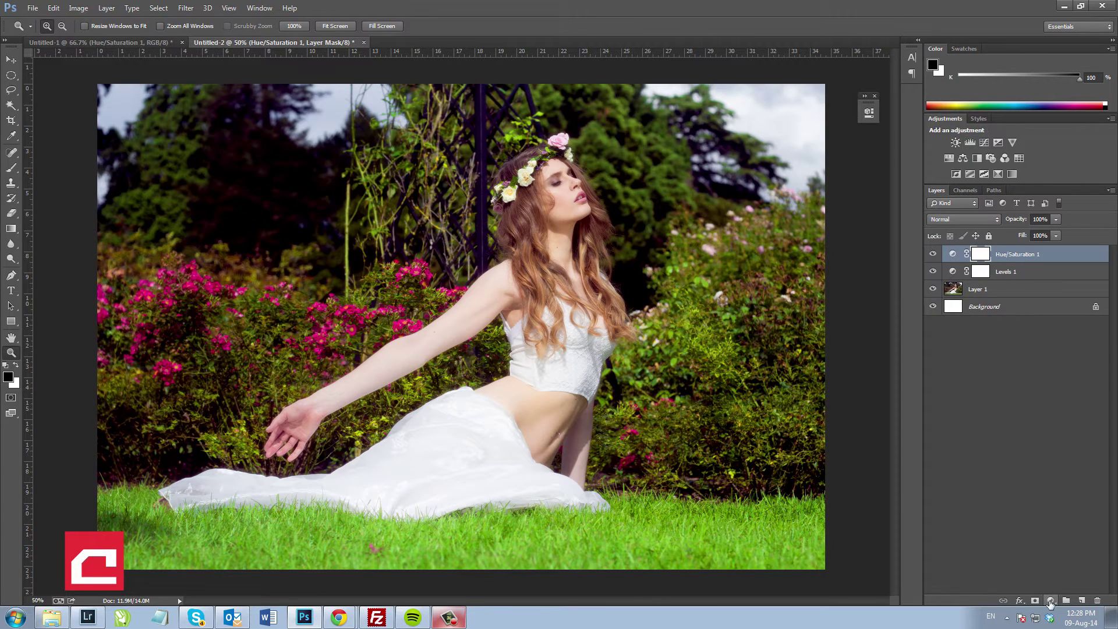
click(1051, 600)
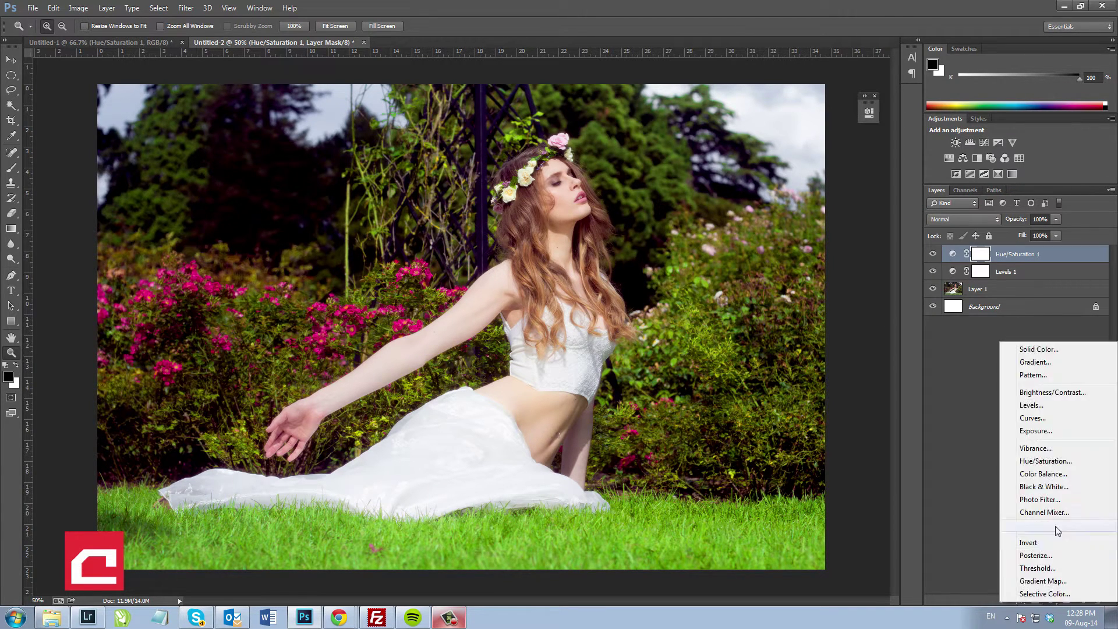
click(1036, 421)
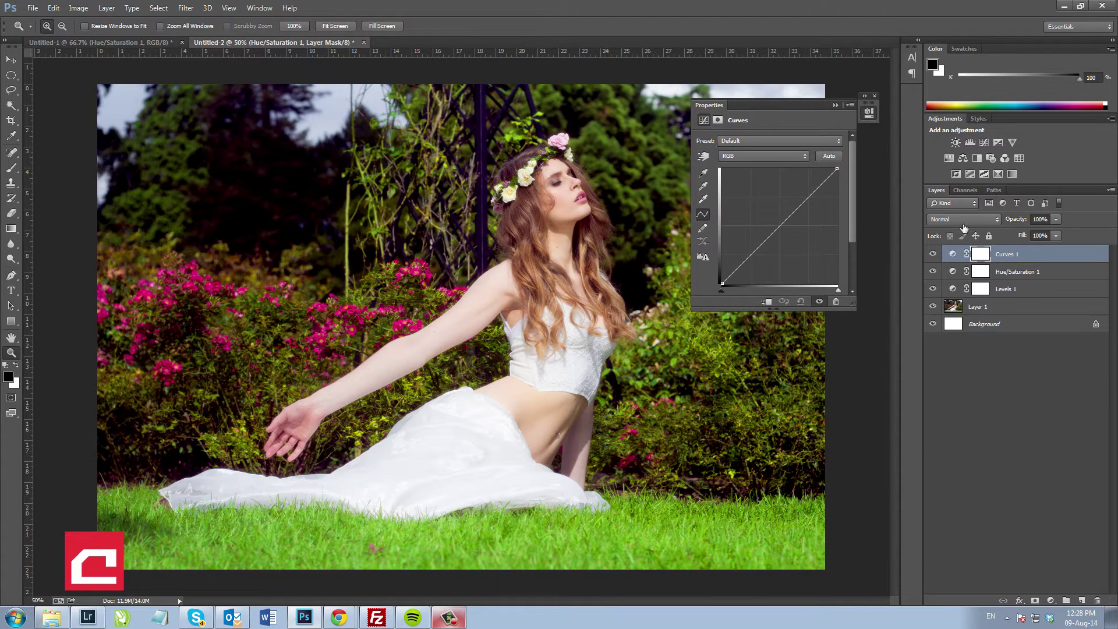
click(779, 224)
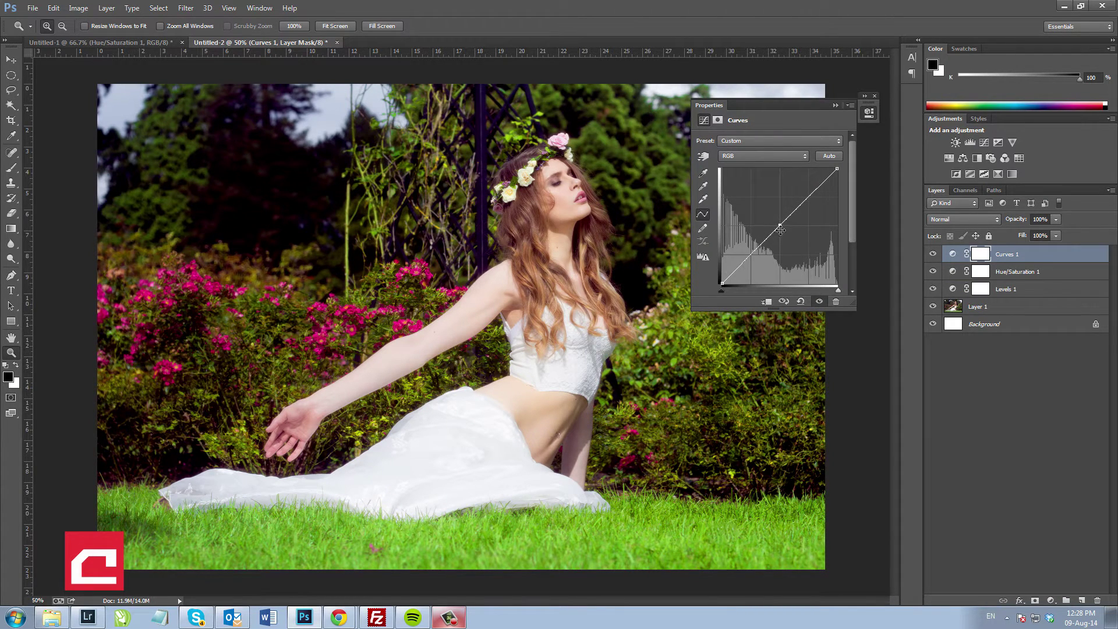
drag(779, 224, 793, 232)
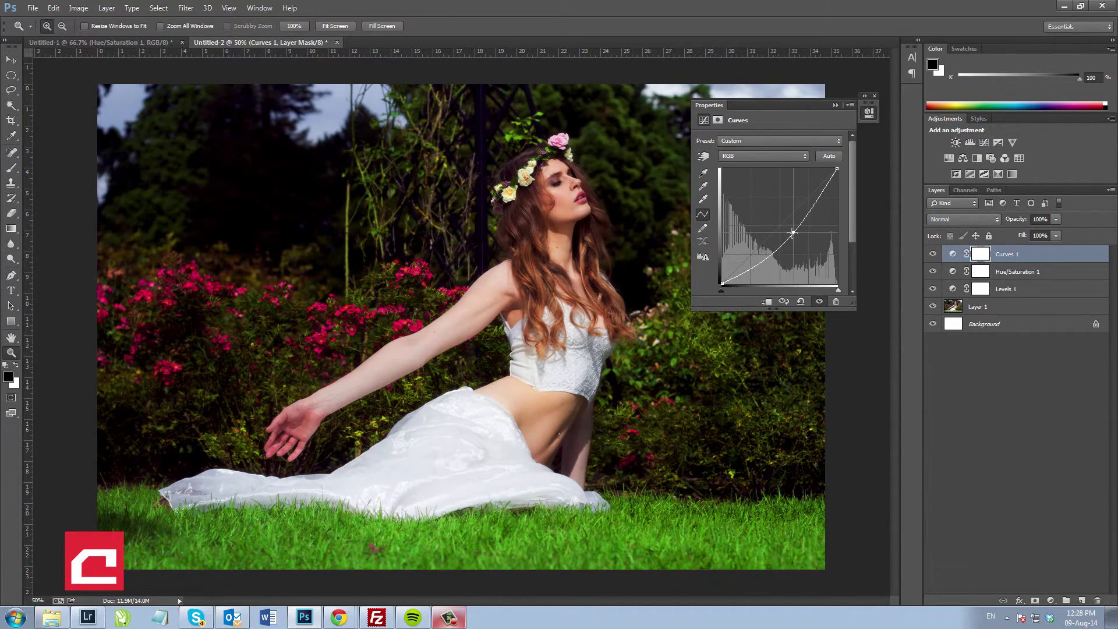
click(833, 104)
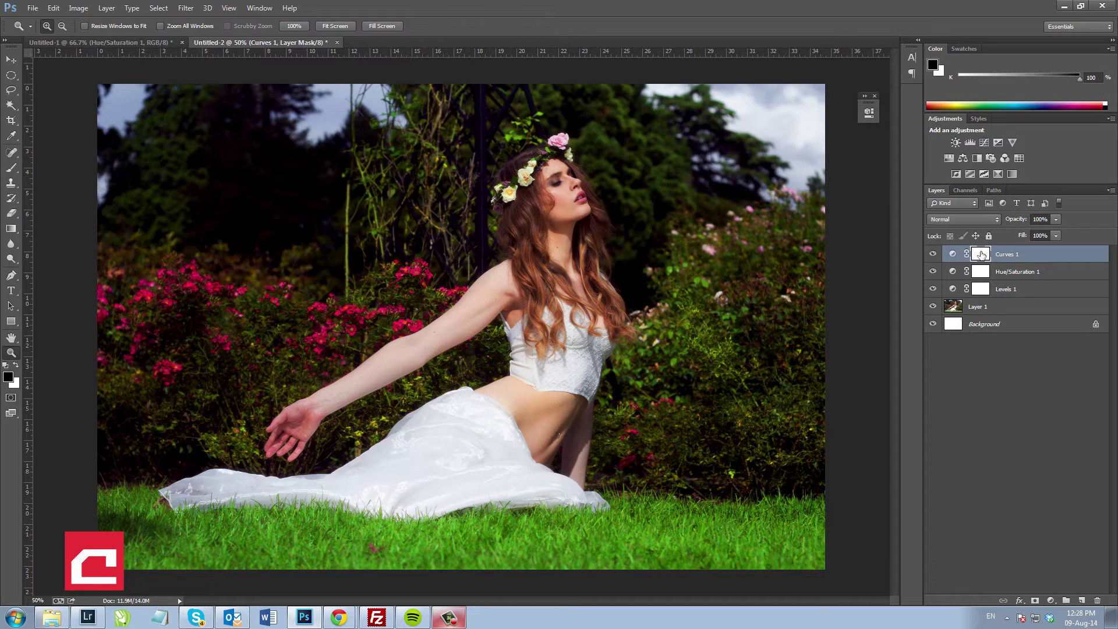
Step: Select a large ellipse around the model, fill it with black on the Curves layer mask, and clear the selection
click(4, 84)
right_click(4, 83)
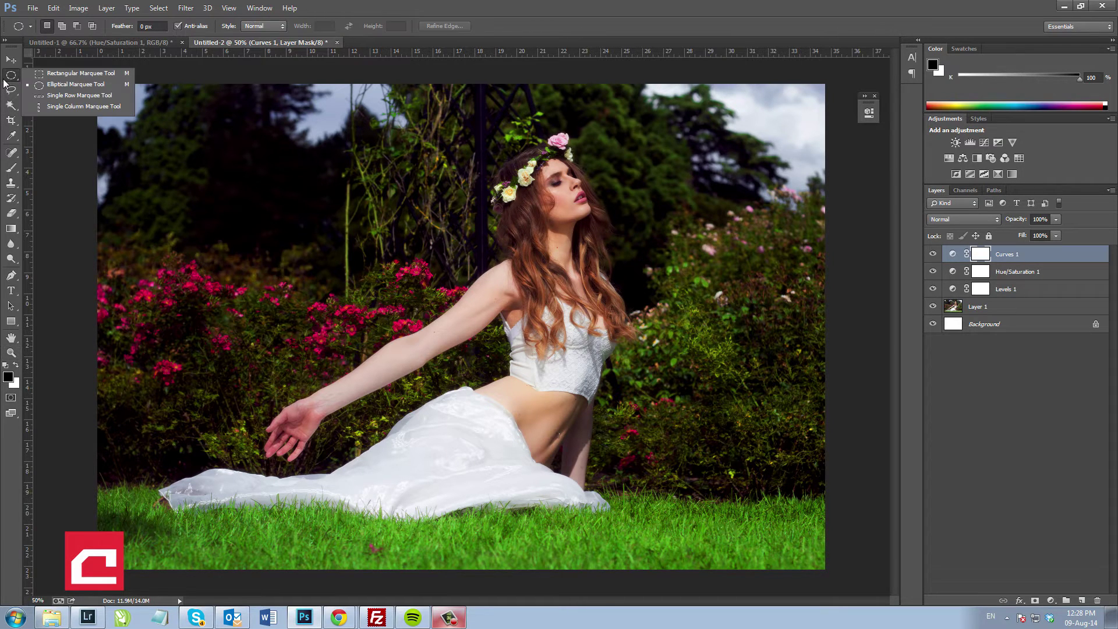
click(41, 85)
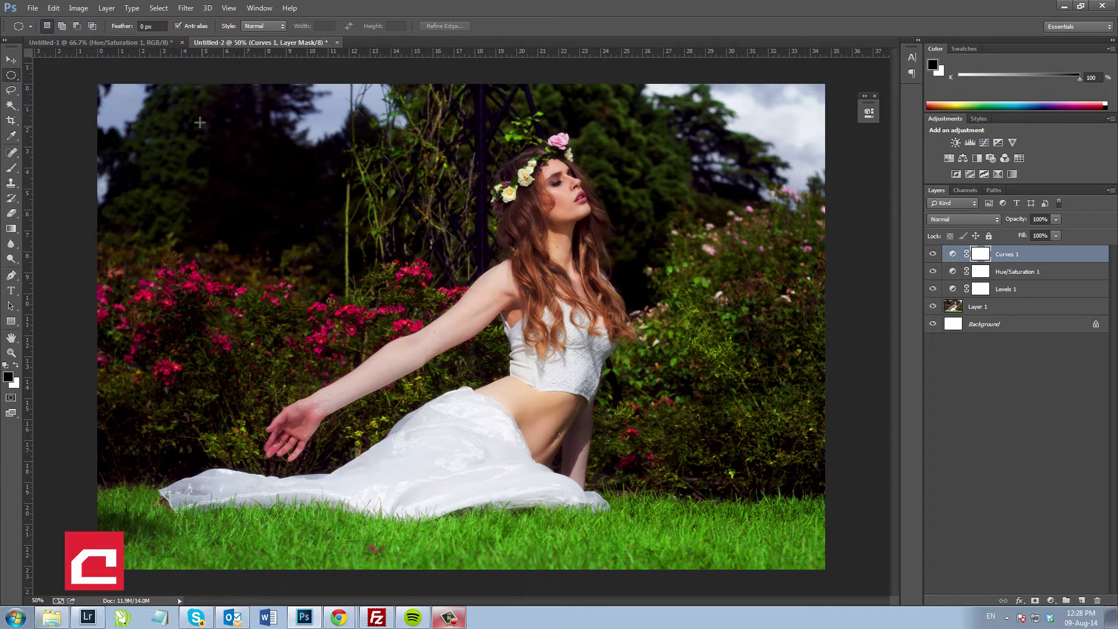
drag(120, 93, 814, 549)
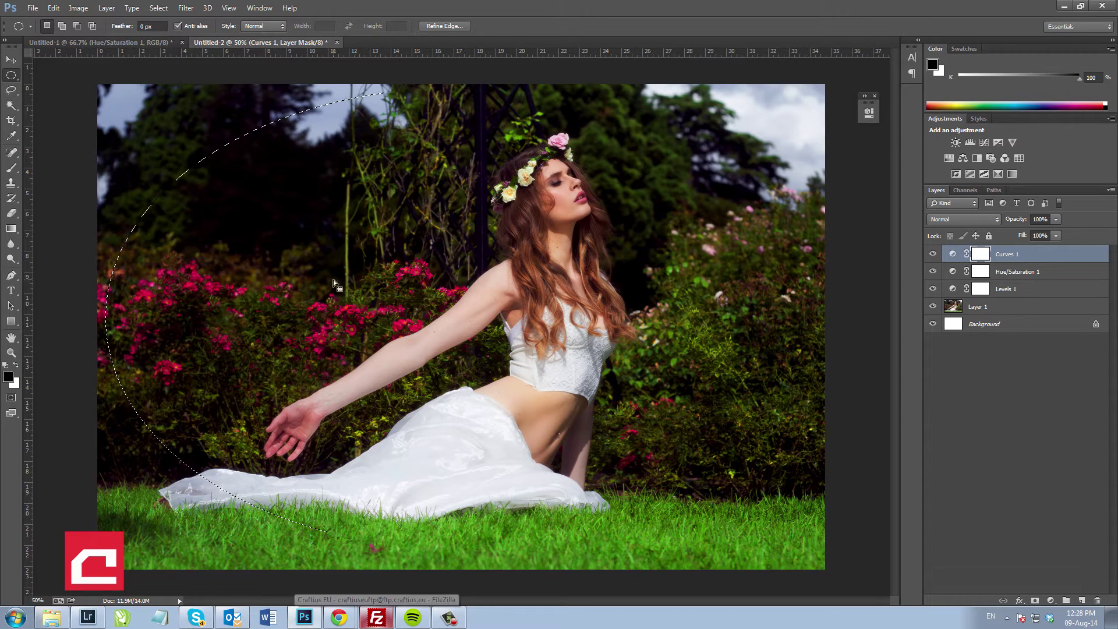
key(alt+BackSpace)
key(ctrl+d)
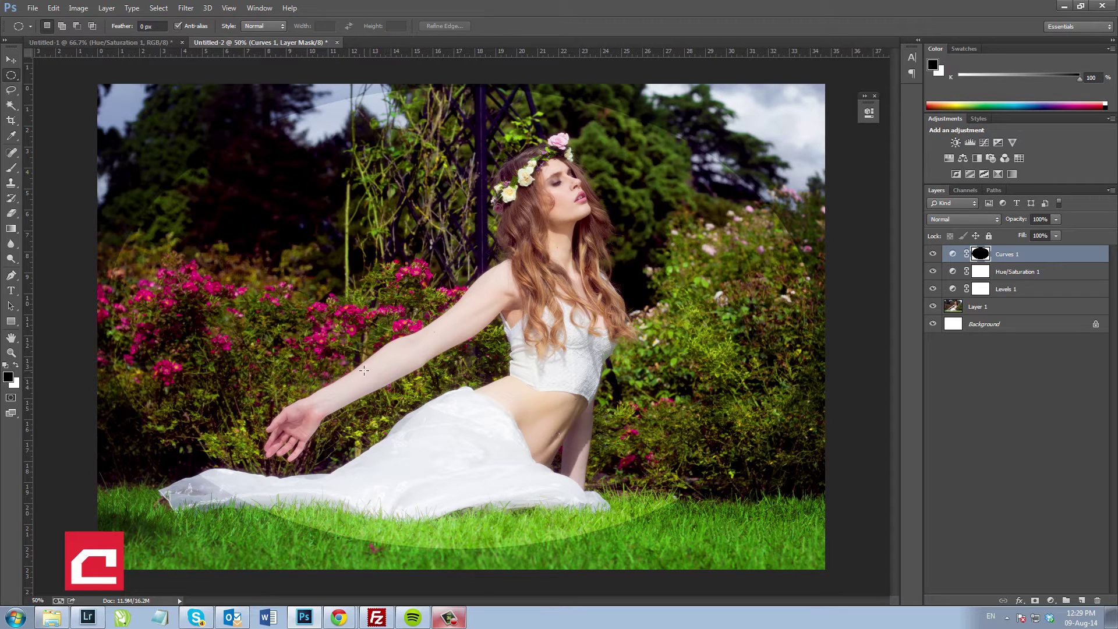
Step: Feather the Curves layer mask to 49.9 px to soften the vignette, and compare the image with that layer hidden and shown
double_click(984, 254)
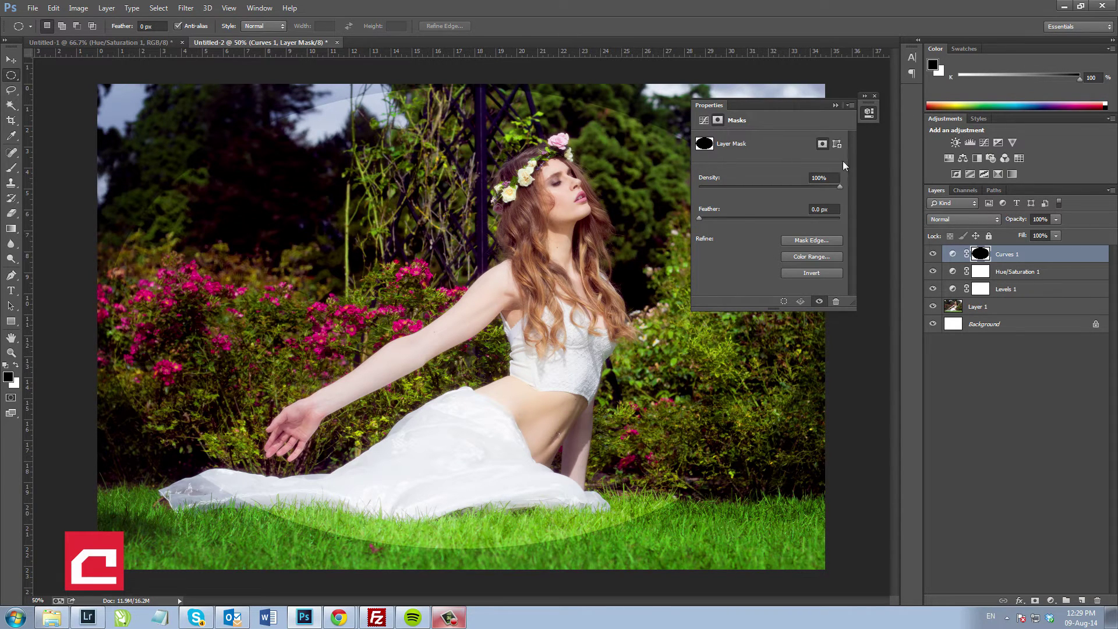
drag(697, 220, 777, 218)
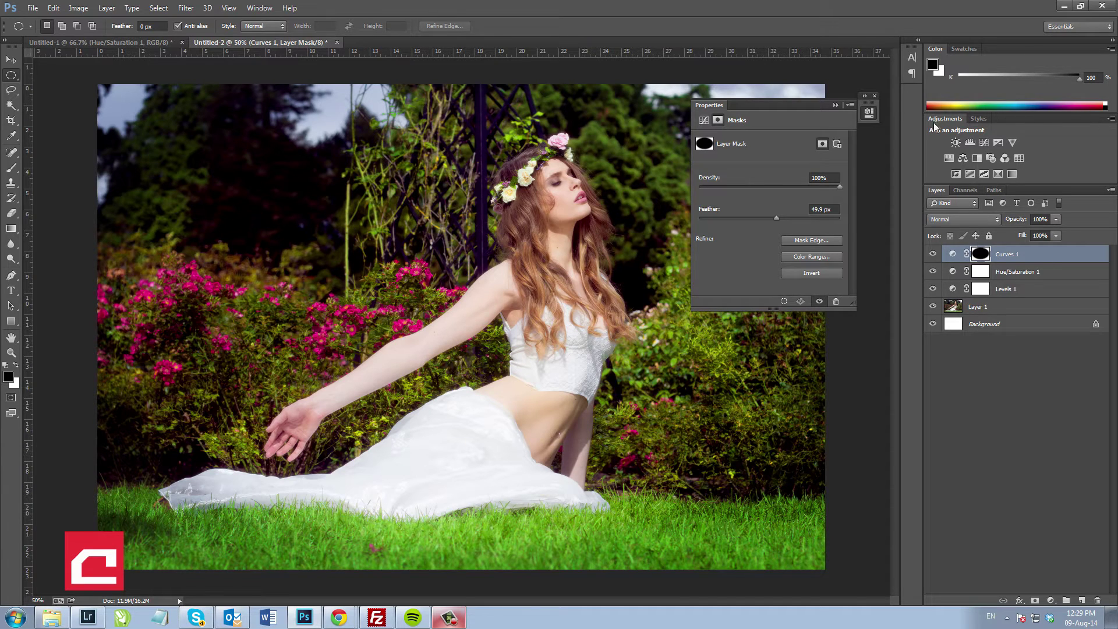
click(834, 105)
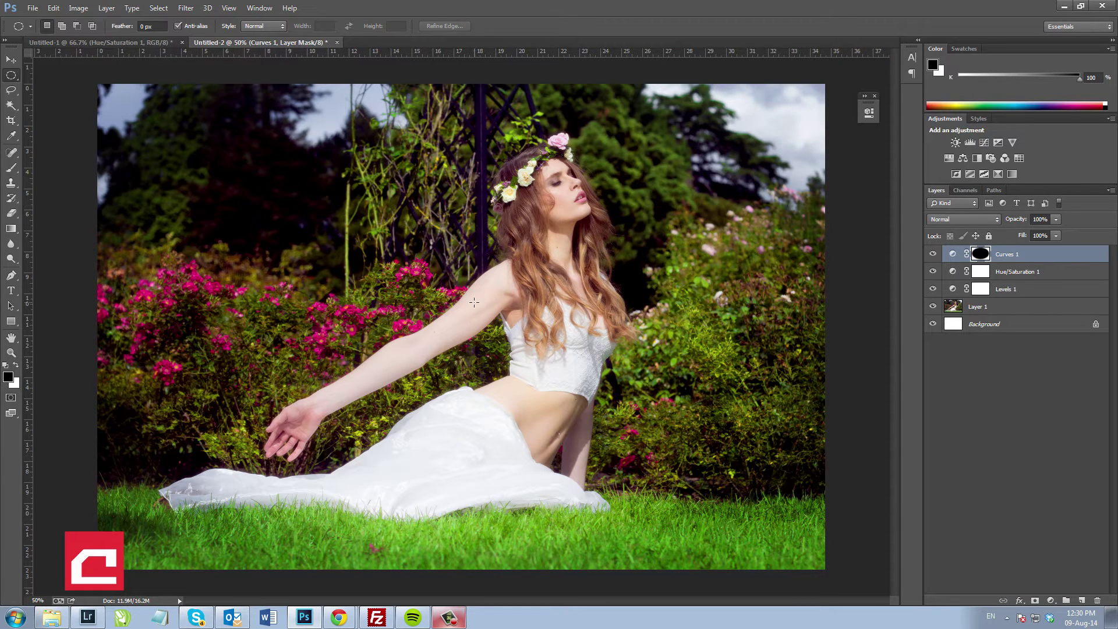
click(933, 255)
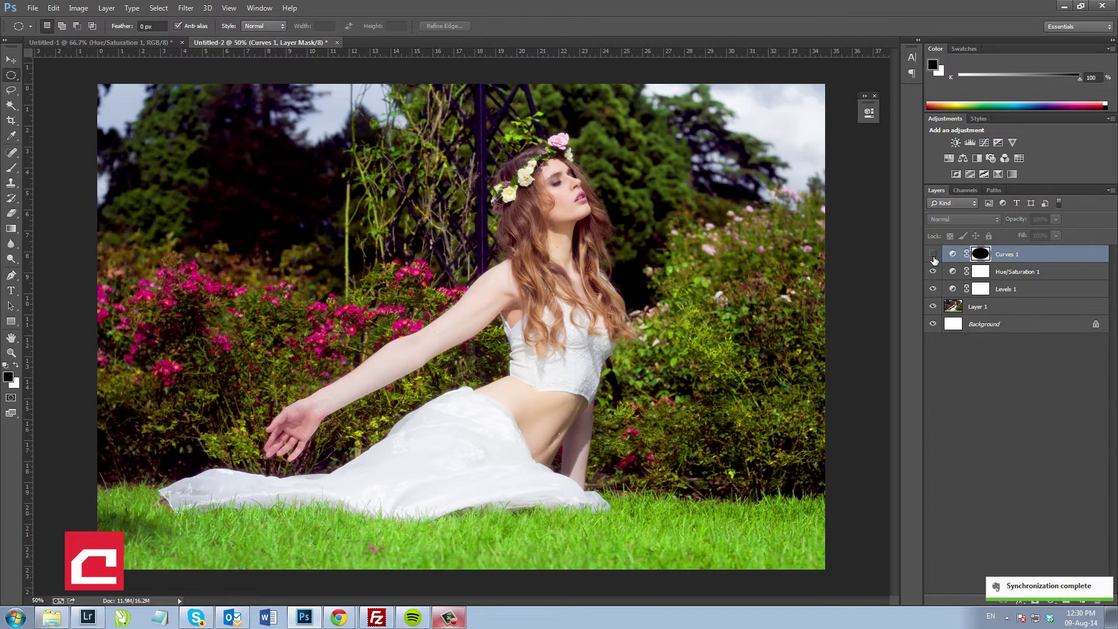
click(932, 255)
click(932, 255)
click(933, 255)
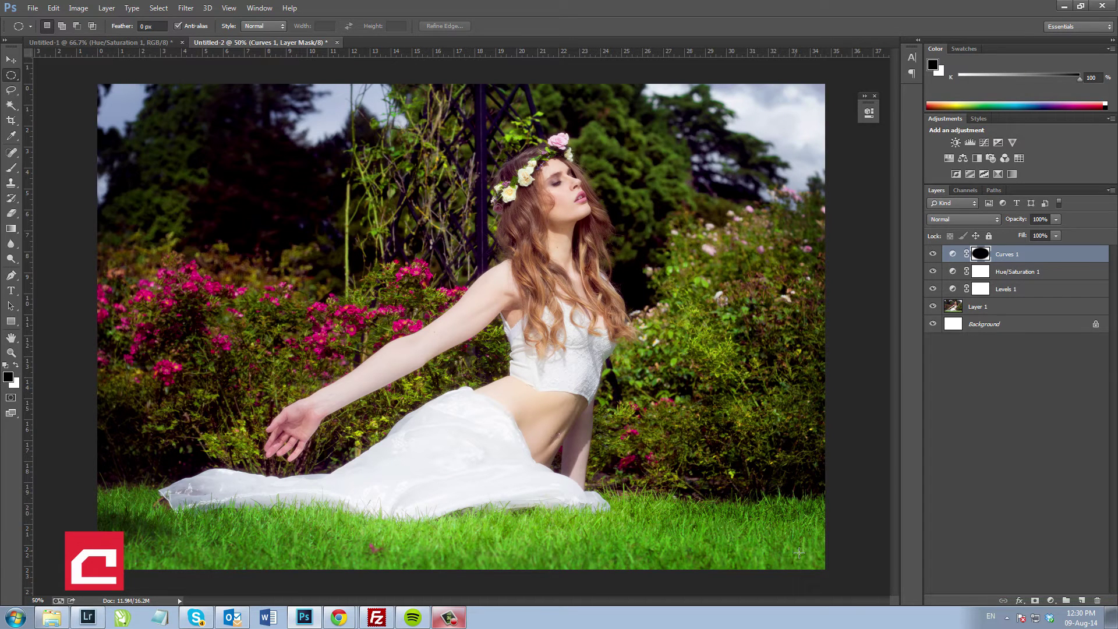
click(933, 255)
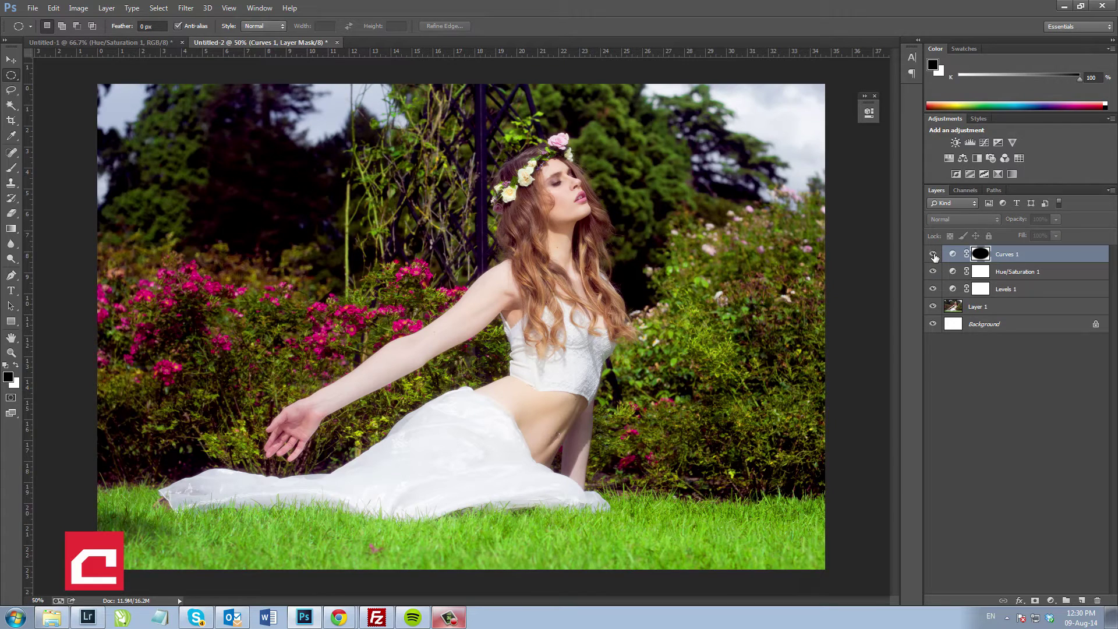
click(933, 256)
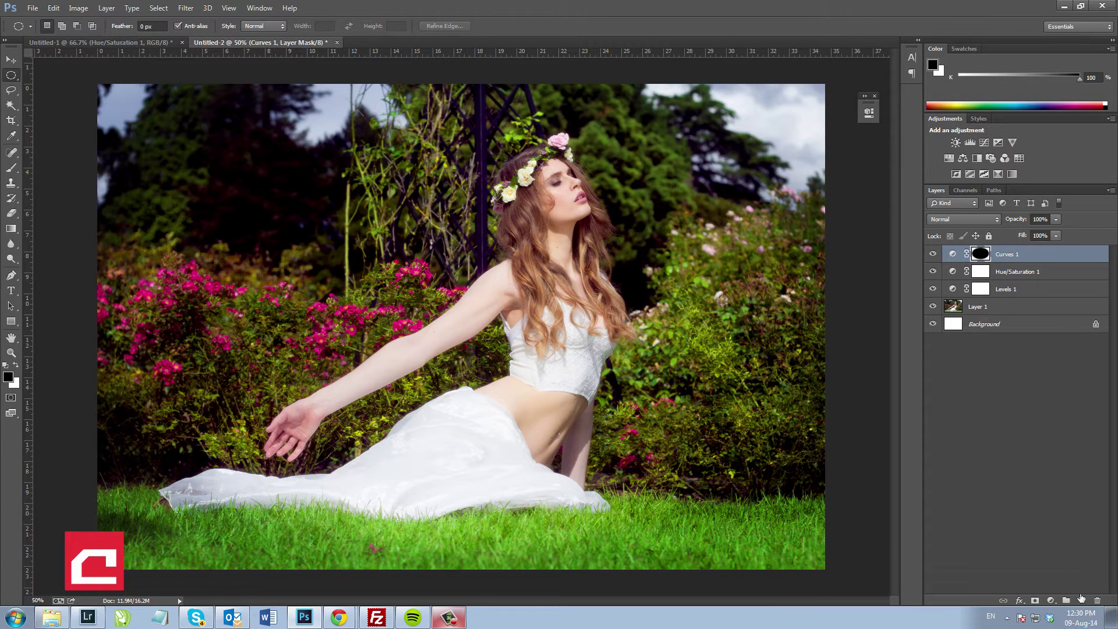
Step: Add a Vibrance adjustment layer on top and set vibrance to +48 and saturation to +58
click(1050, 601)
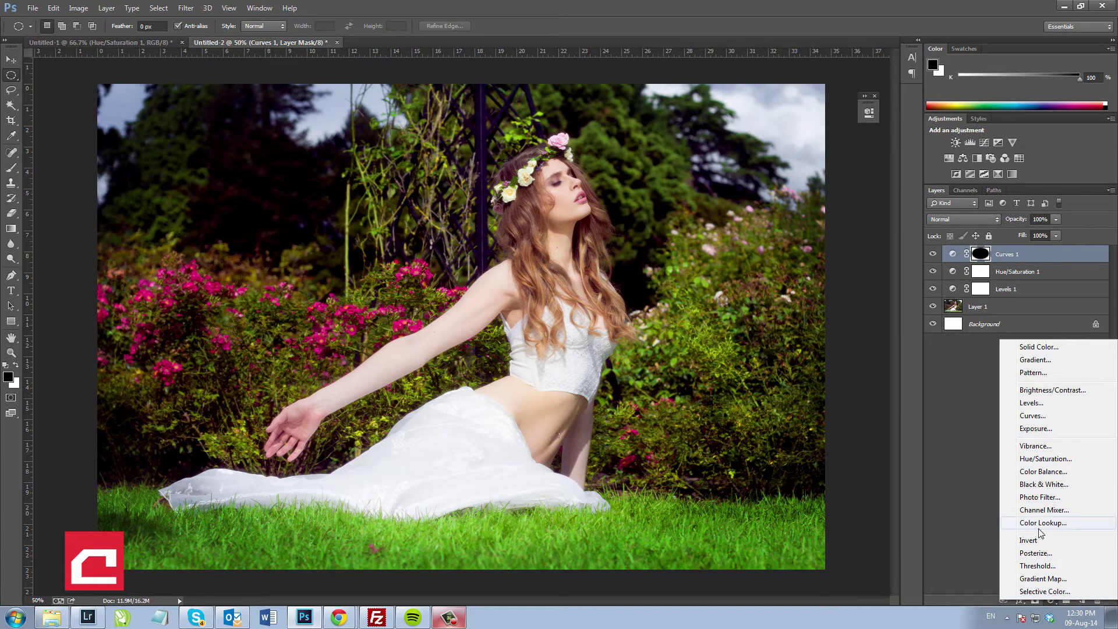
click(1037, 447)
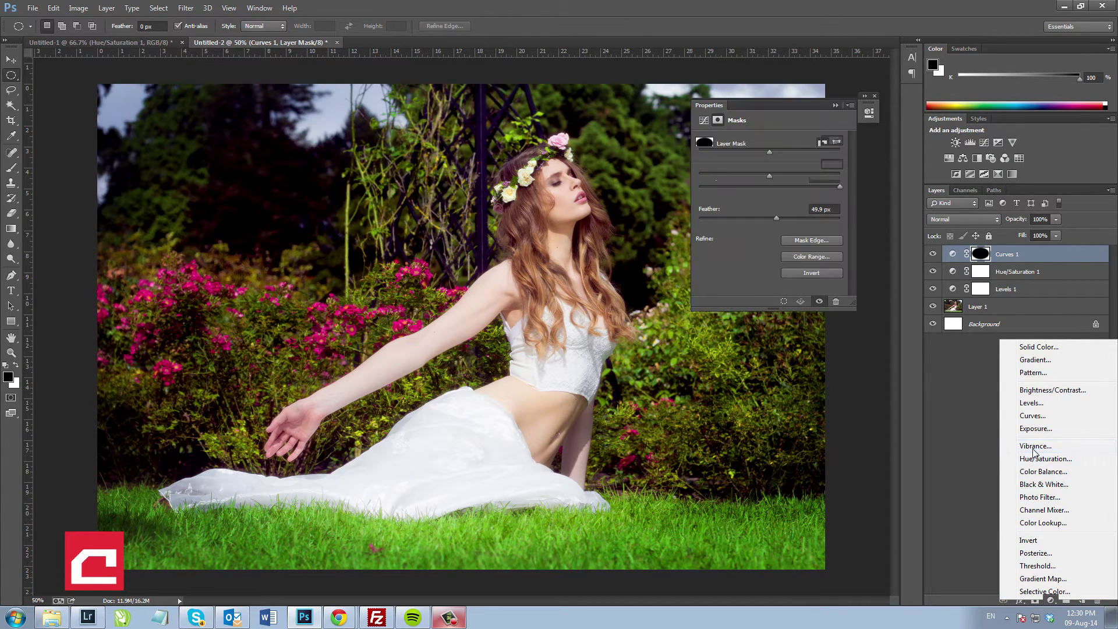
drag(767, 102, 854, 216)
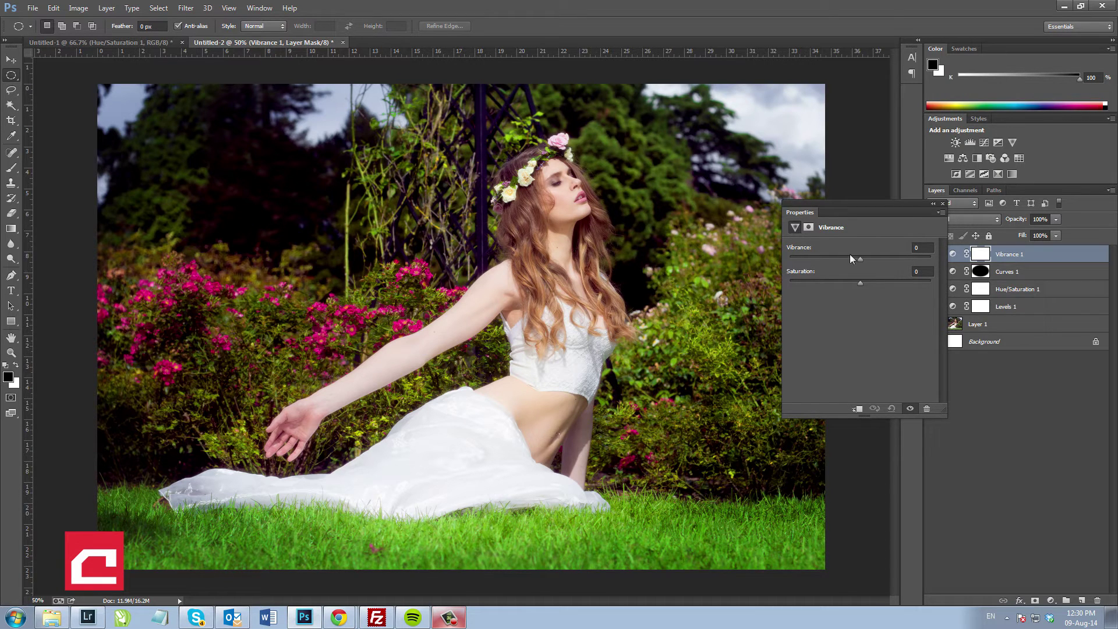
drag(861, 259, 874, 260)
drag(858, 283, 862, 284)
drag(875, 284, 900, 283)
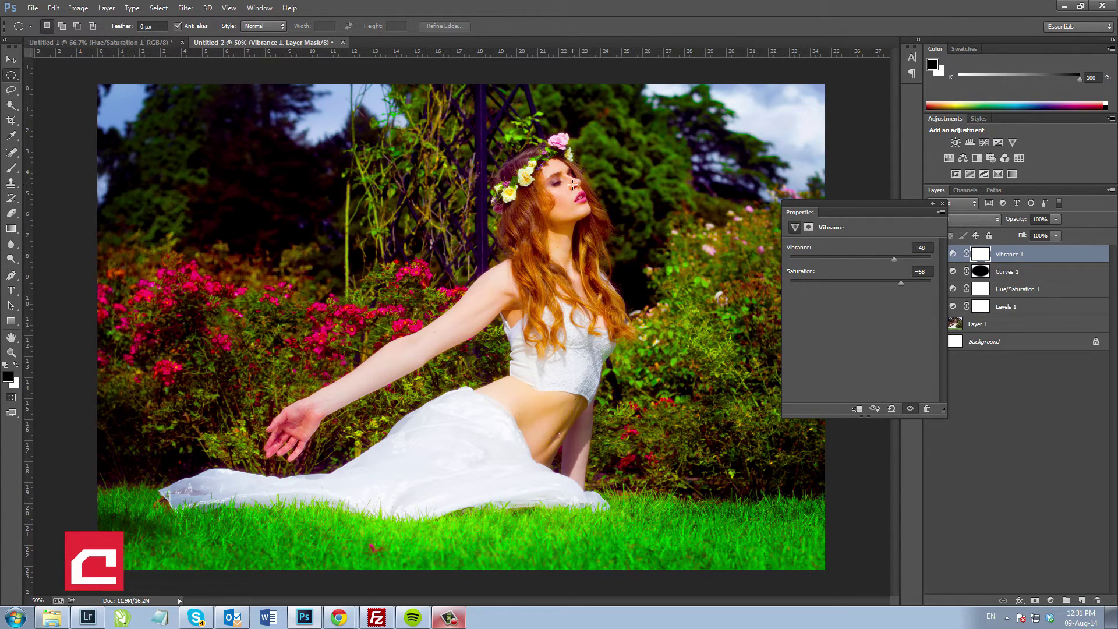
Step: Reduce the Vibrance layer's saturation to +15 and compare the result with the unadjusted Layer 1 photo
drag(885, 283, 871, 288)
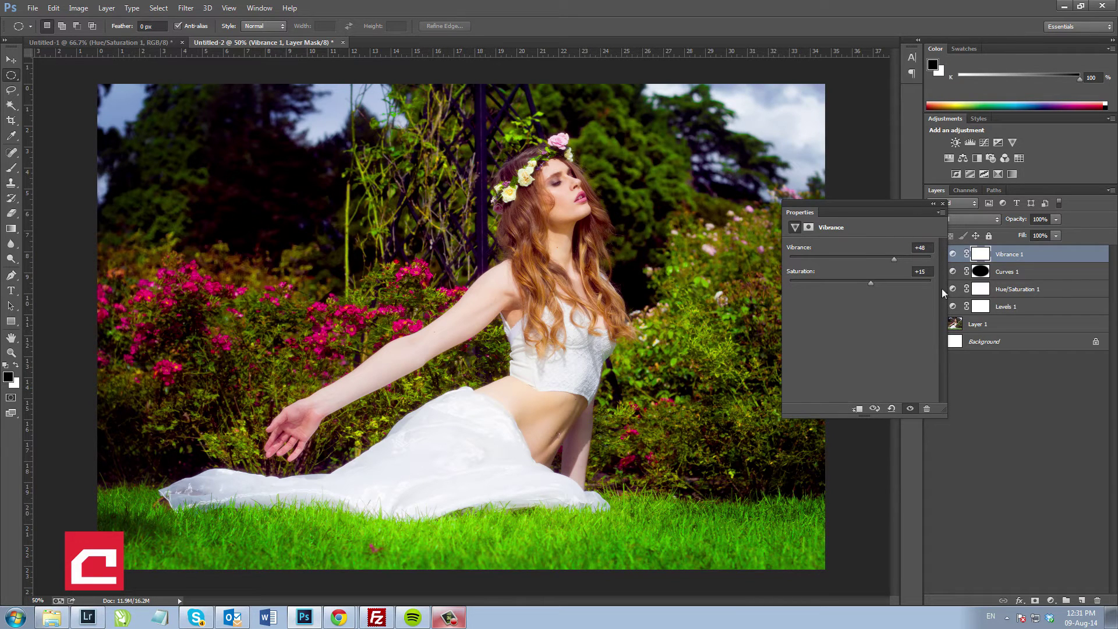
click(932, 203)
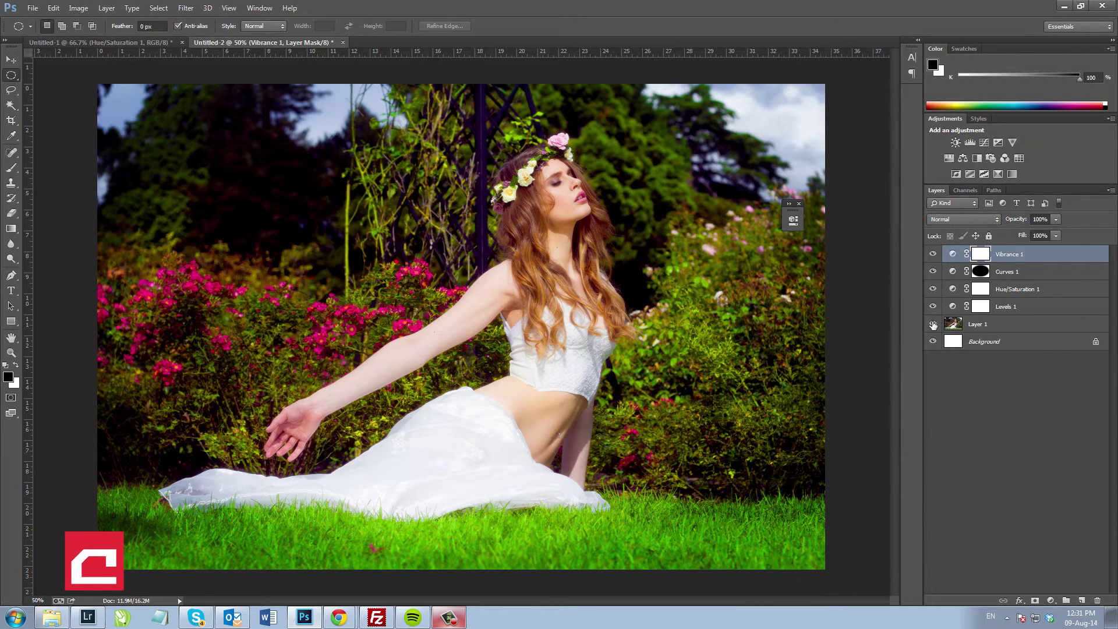
alt+click(932, 325)
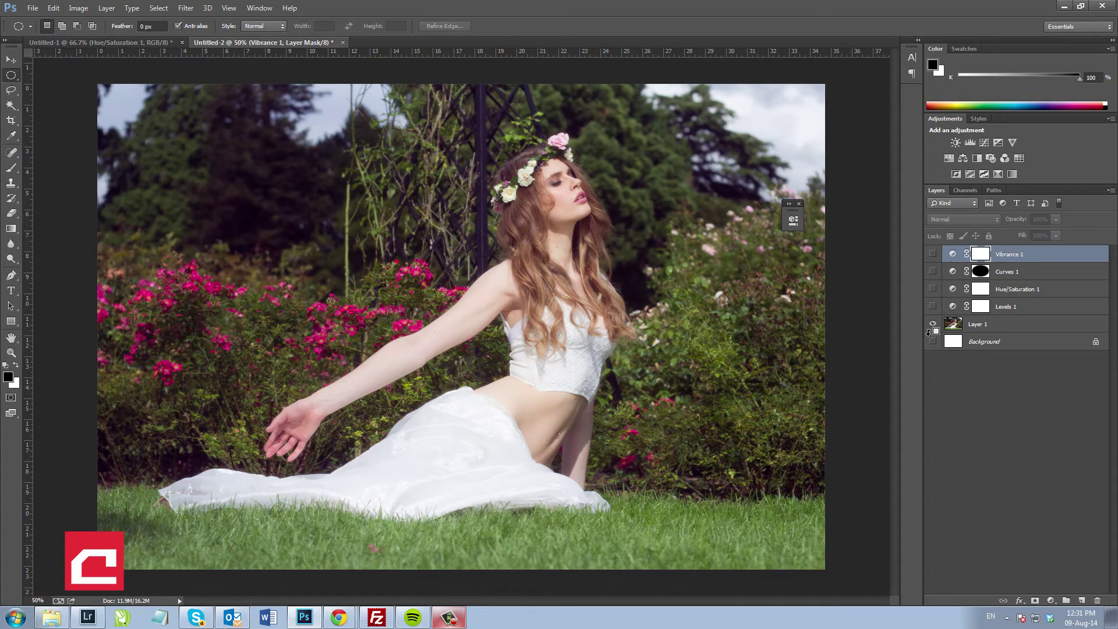
alt+click(933, 325)
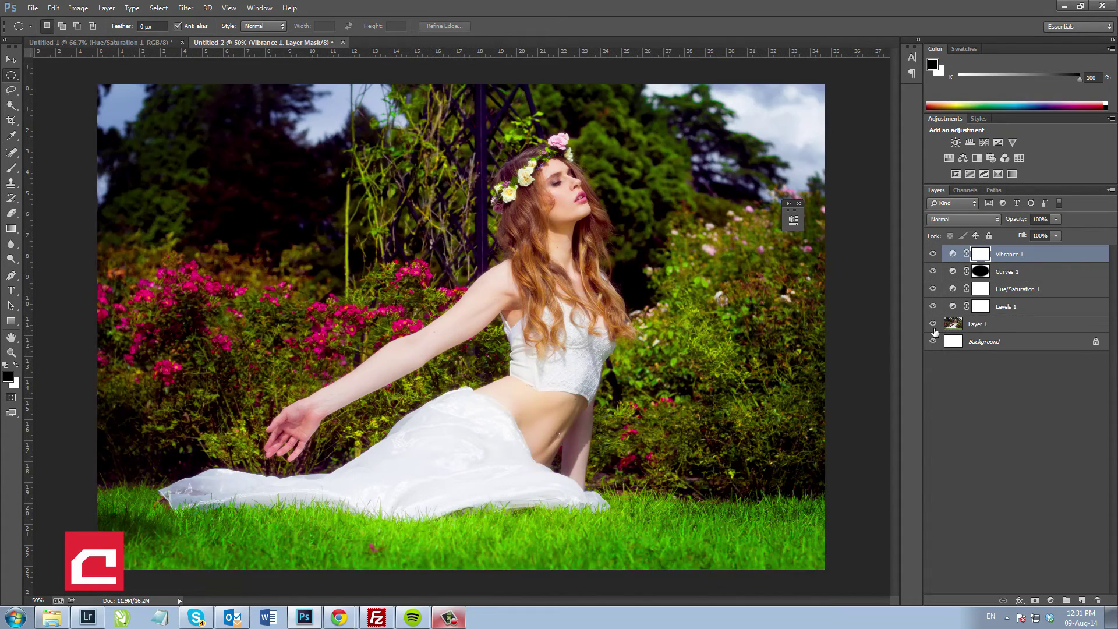
alt+click(932, 324)
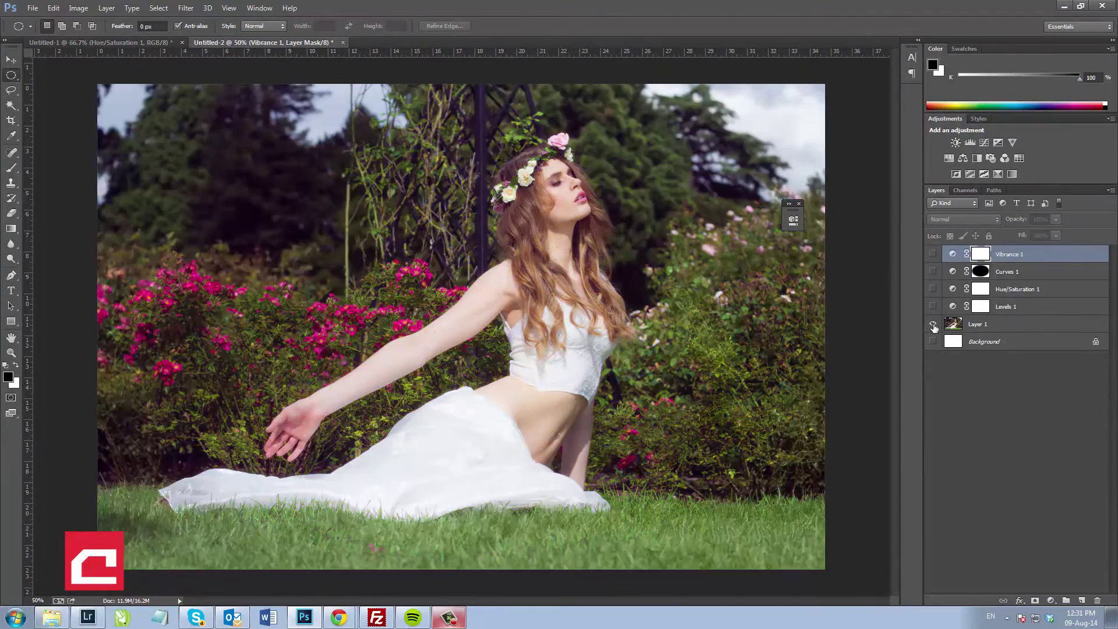
alt+click(933, 324)
alt+click(933, 325)
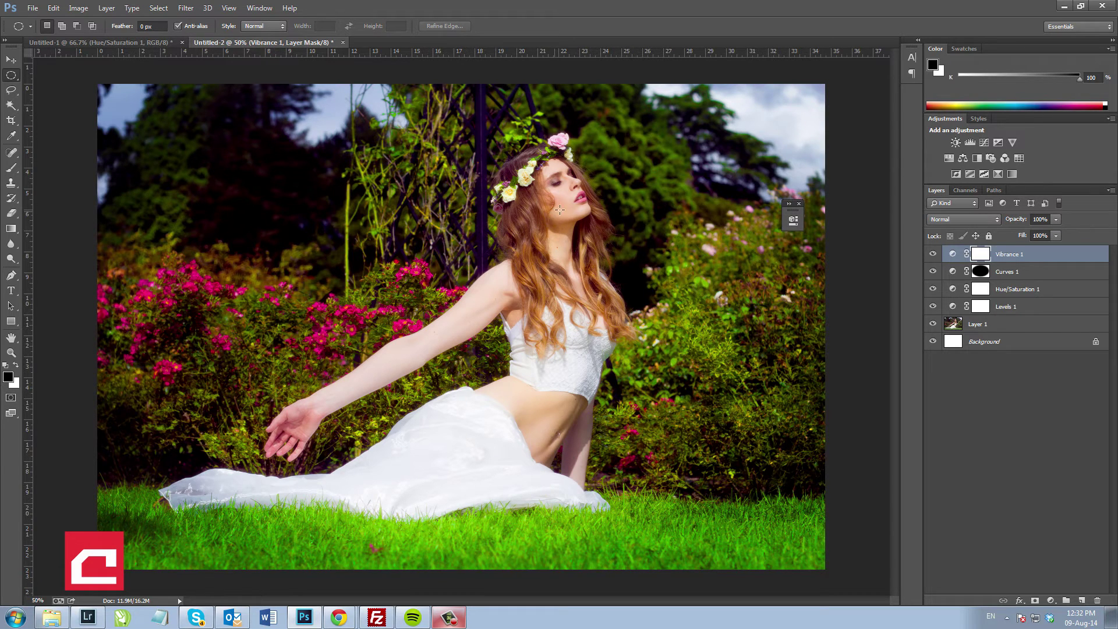
Step: Reopen the Hue/Saturation adjustment layer and slightly lower the saturation of the Yellows range
click(1018, 291)
click(1017, 255)
click(951, 289)
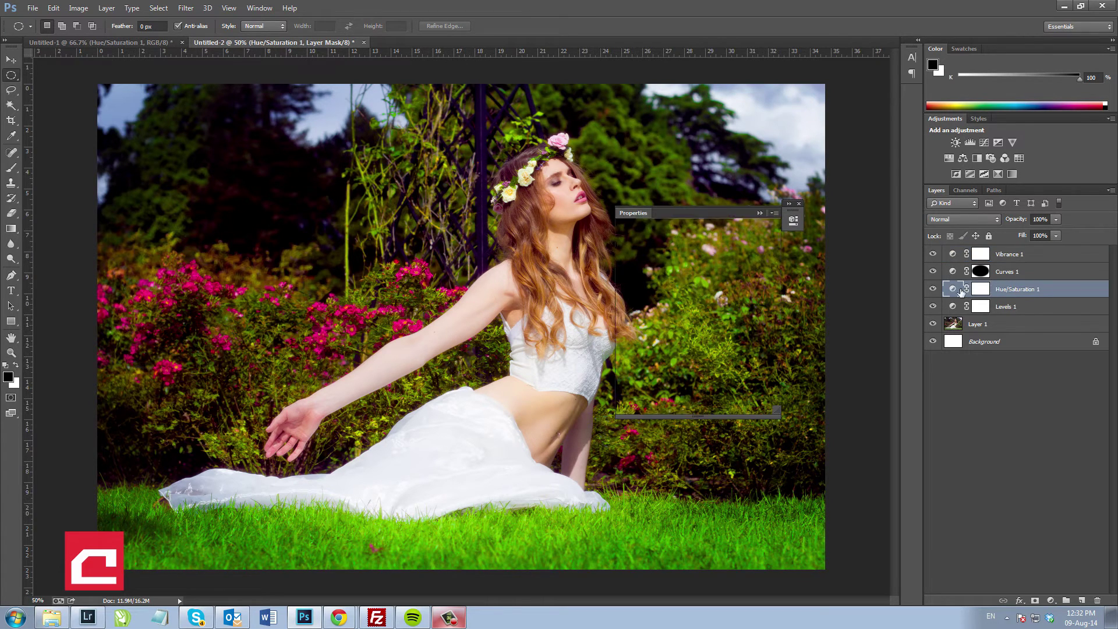
double_click(952, 289)
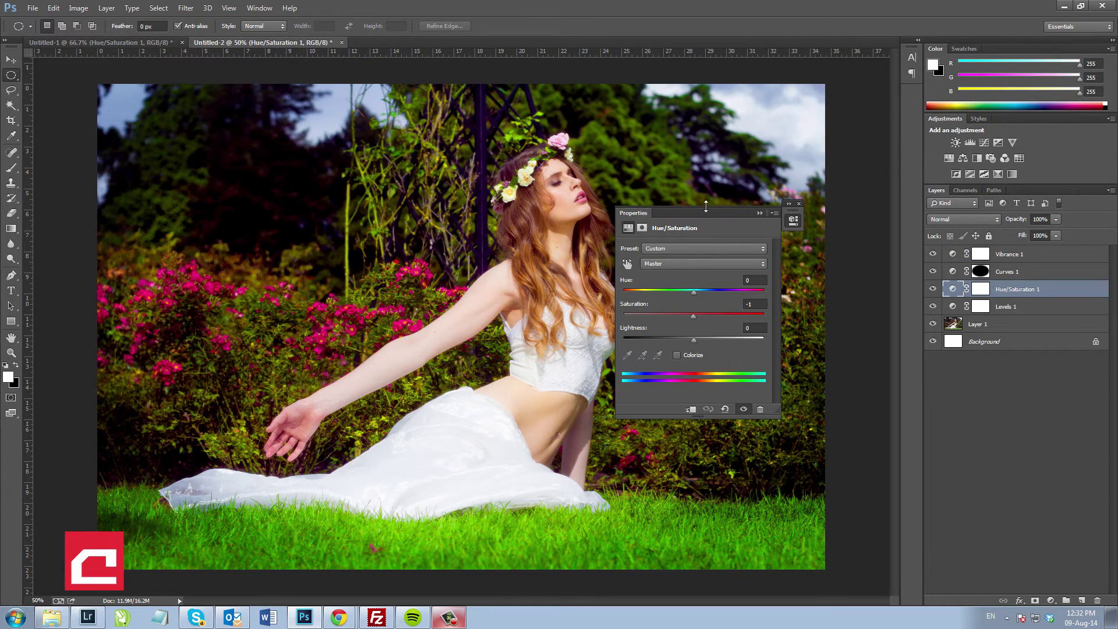
drag(715, 213, 775, 201)
click(742, 249)
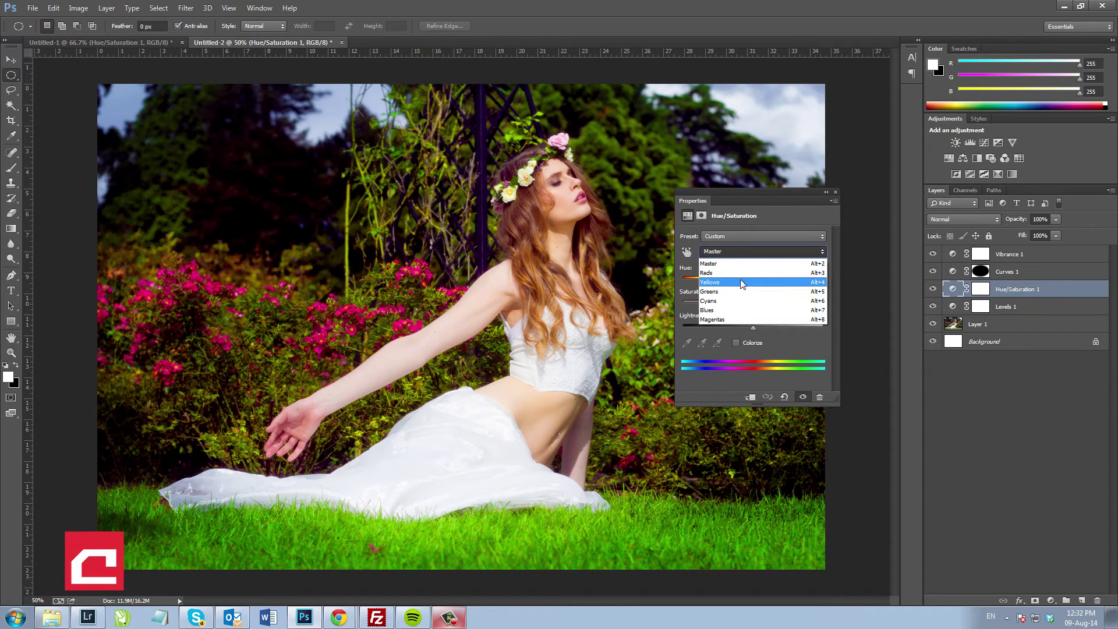
click(740, 284)
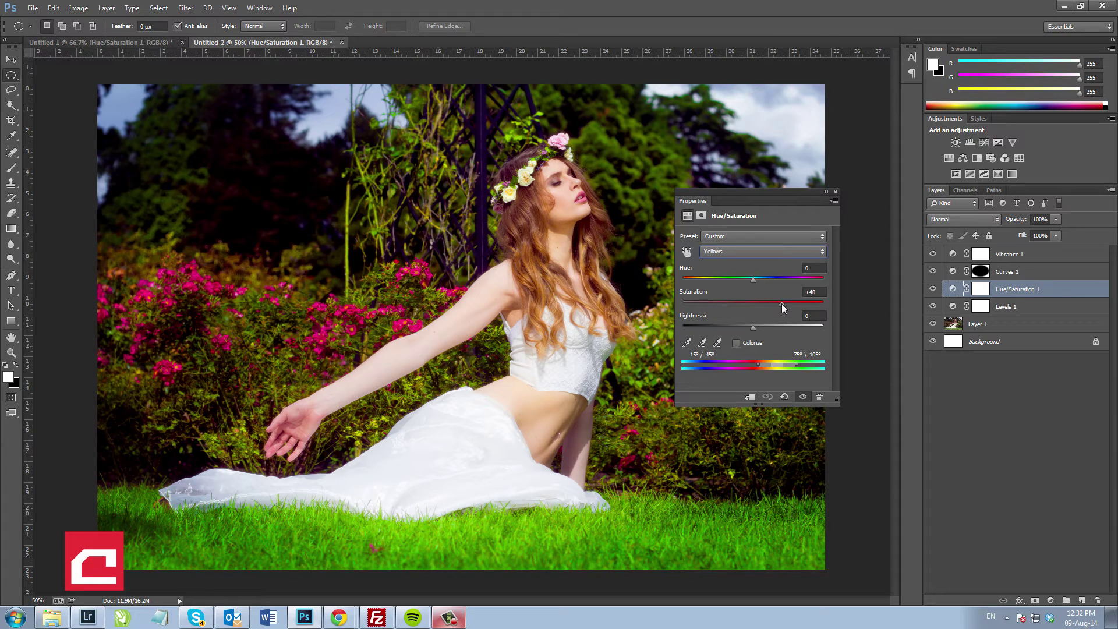
drag(772, 304, 772, 304)
click(826, 192)
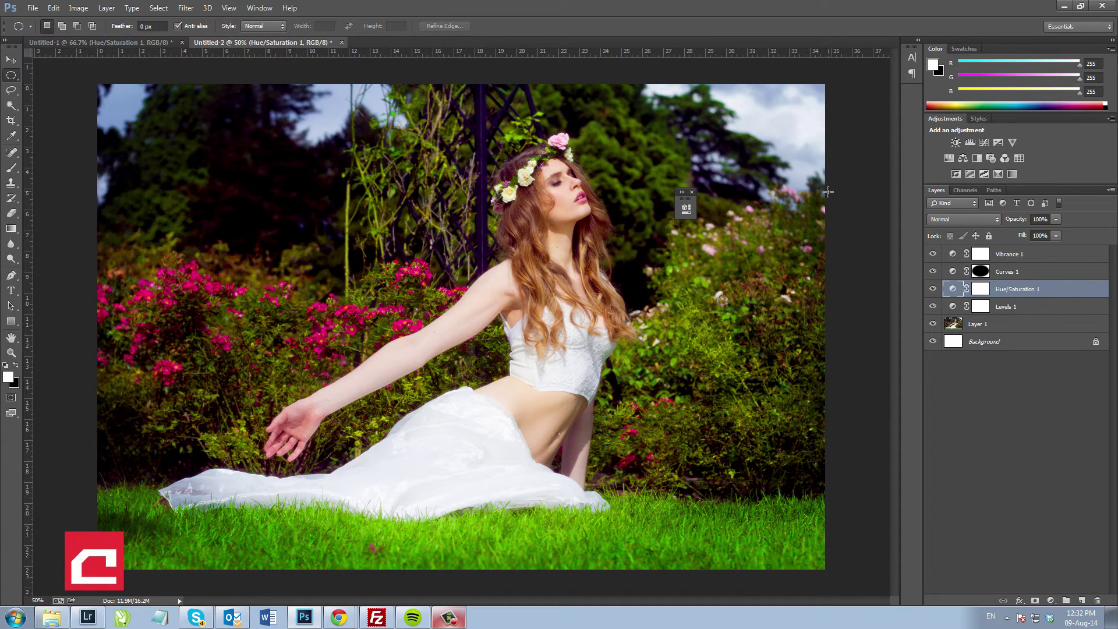